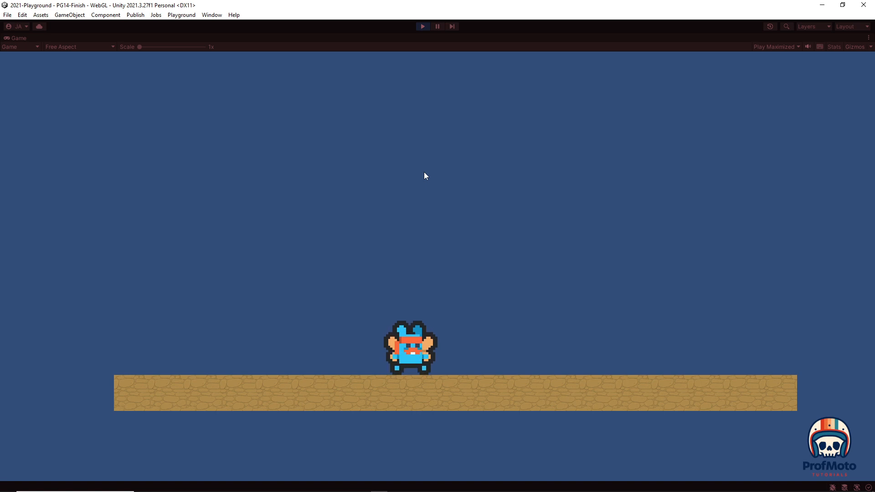
# Step: Play-test the finished scene by turning the creature into the plane, flying it around above the platform, and stop play mode
pyautogui.press('space')
pyautogui.press('Right')
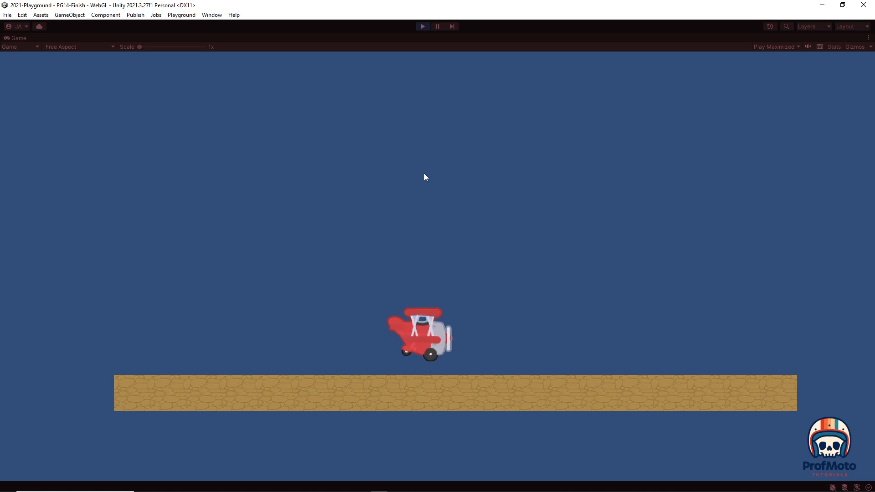
pyautogui.press('Left')
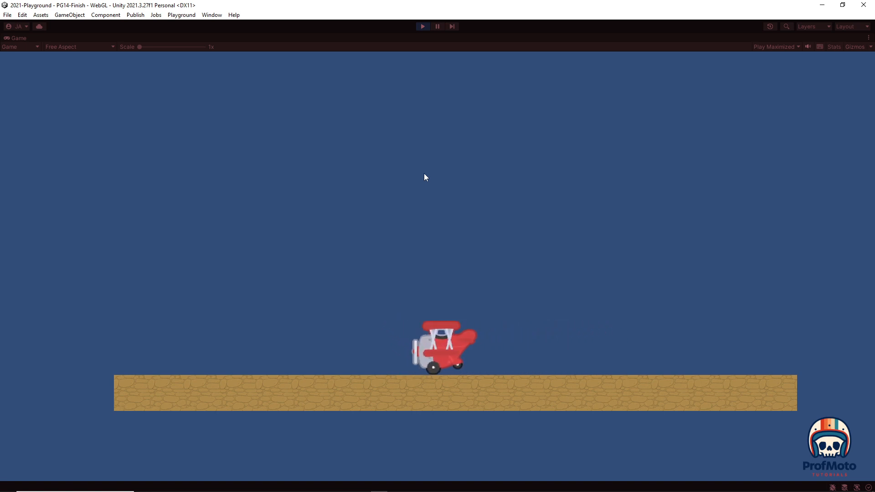
pyautogui.press('Right')
pyautogui.press('Up')
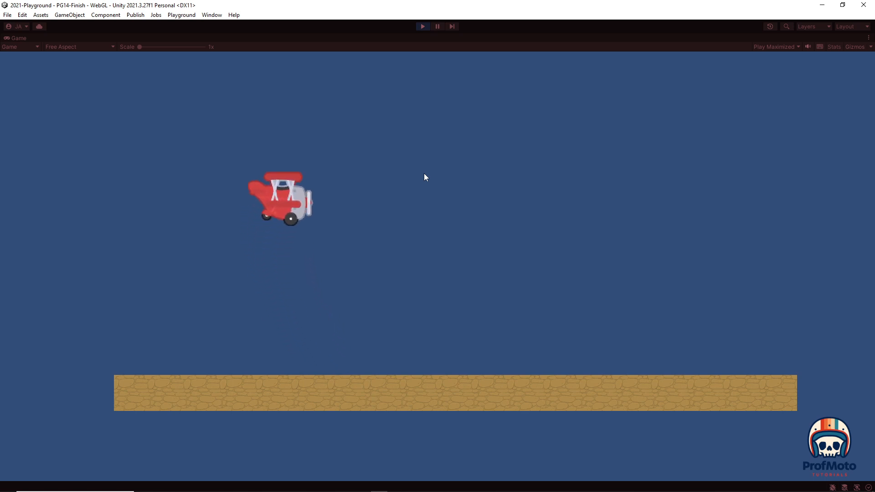
pyautogui.press('Left')
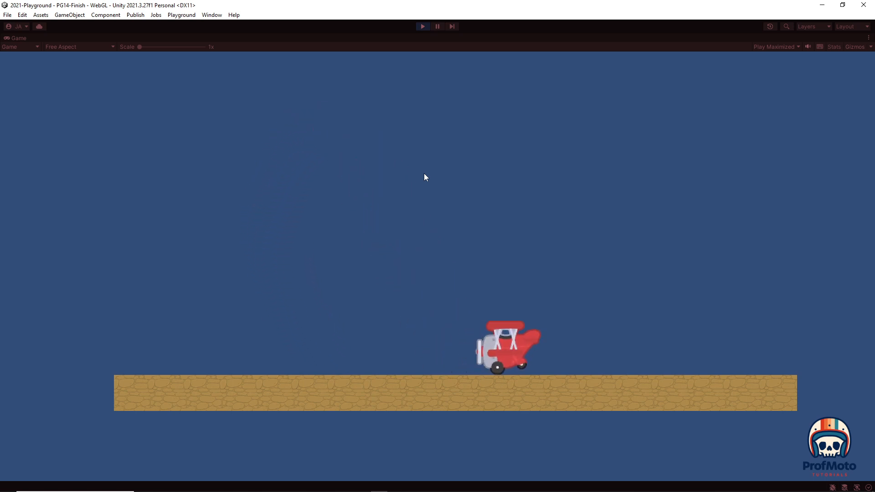
pyautogui.press('Left')
pyautogui.press('Right')
pyautogui.press('Up')
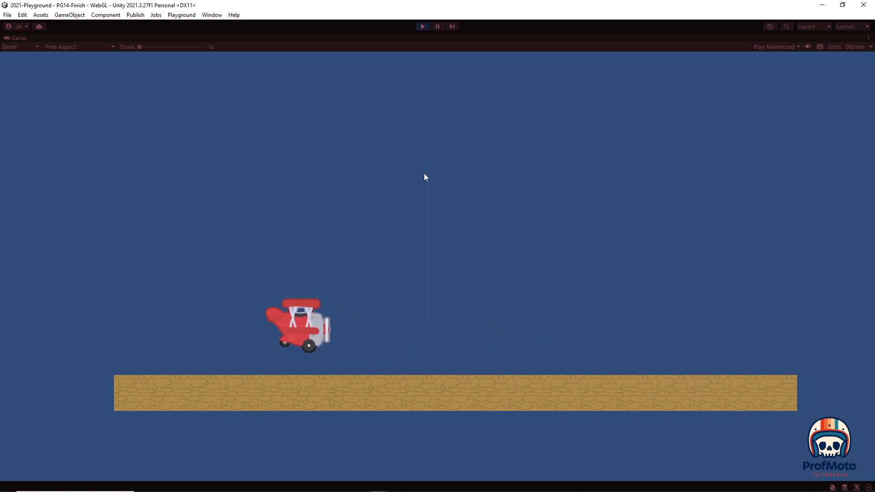
pyautogui.press('Left')
pyautogui.press('Right')
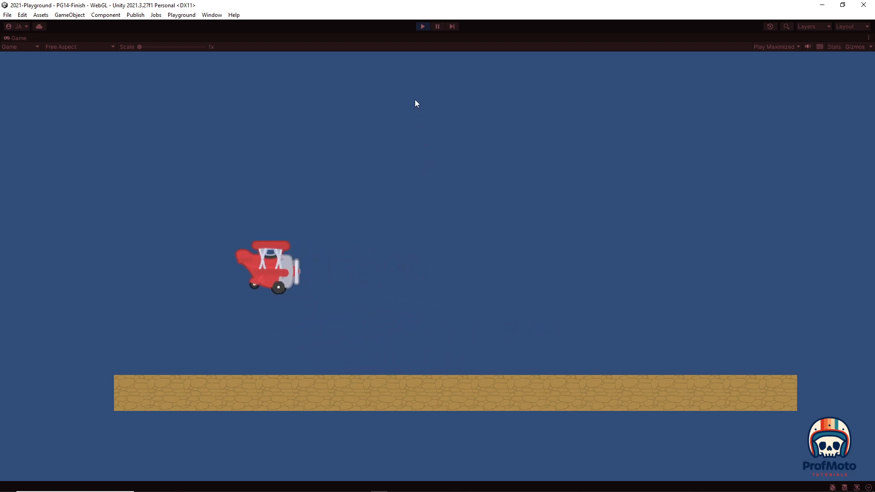
pyautogui.click(421, 26)
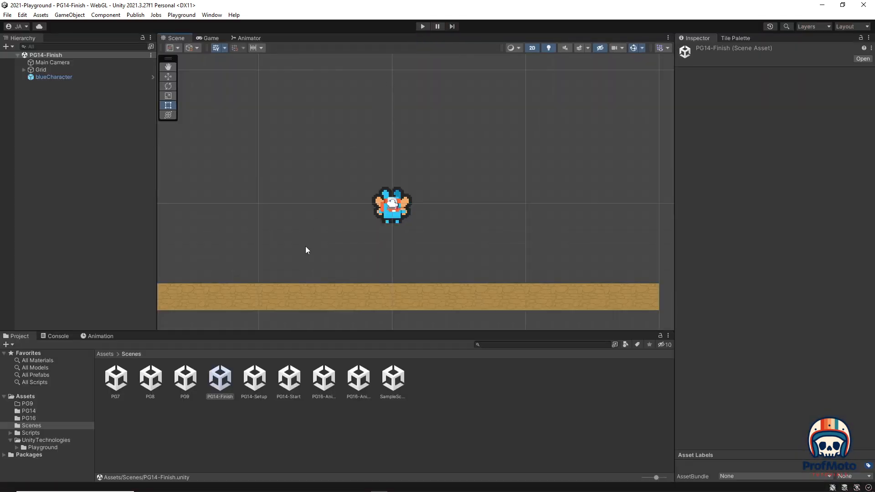
# Step: Open the PG14-Start scene and select the Tilemap inside Grid to show its components
pyautogui.doubleClick(288, 378)
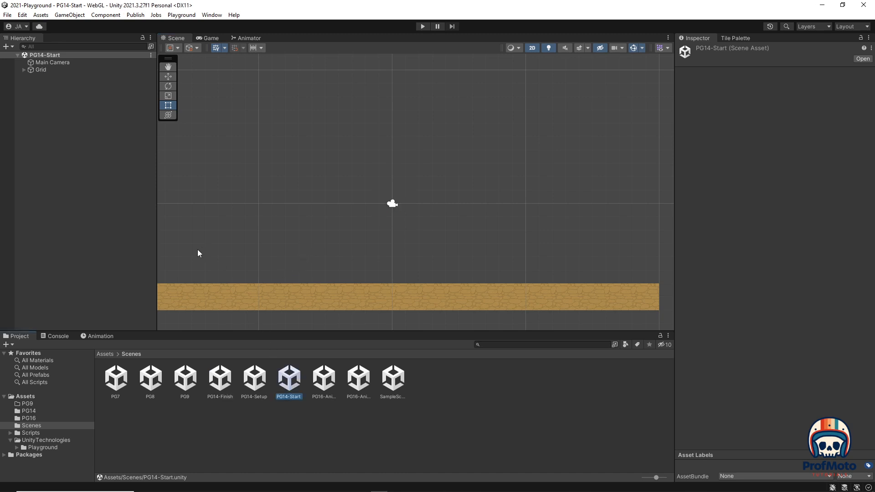
pyautogui.click(24, 70)
pyautogui.click(58, 78)
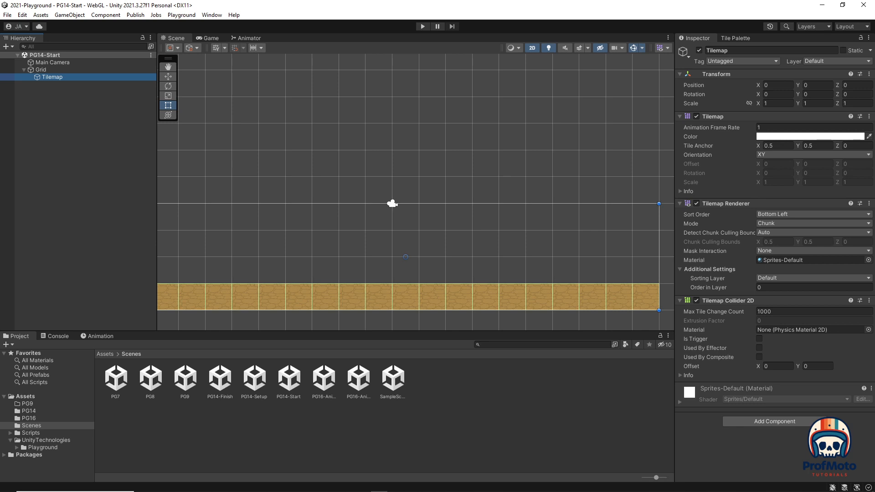
# Step: Switch to the browser, open the Creature Mixer from Kenney's tools page, and show its spritesheet saving options
pyautogui.moveTo(874, 161); pyautogui.dragTo(131, 53)
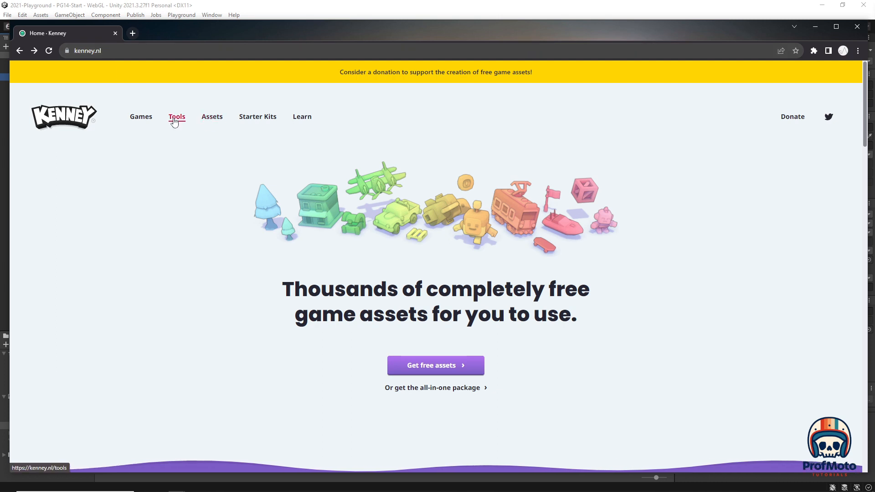
pyautogui.click(175, 121)
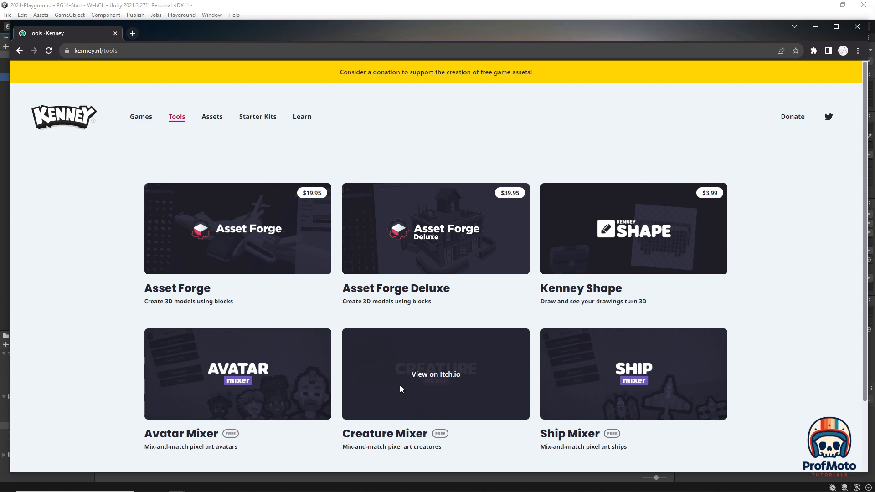
pyautogui.click(439, 376)
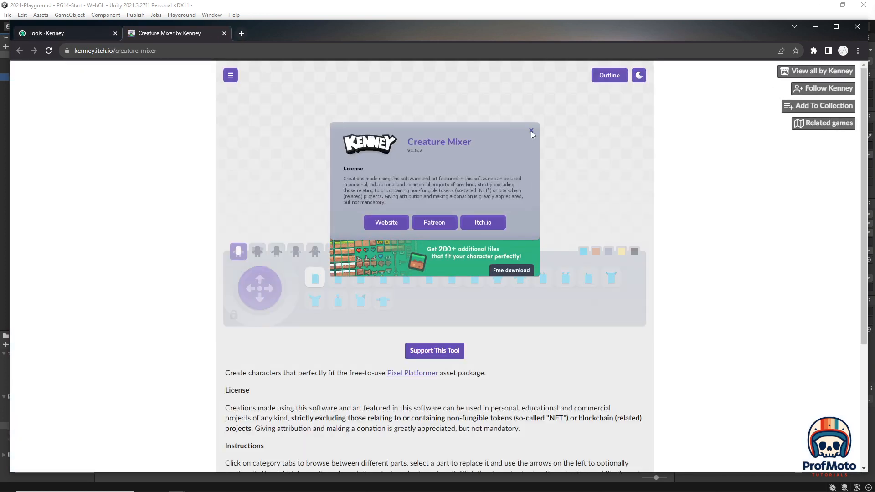
pyautogui.click(532, 131)
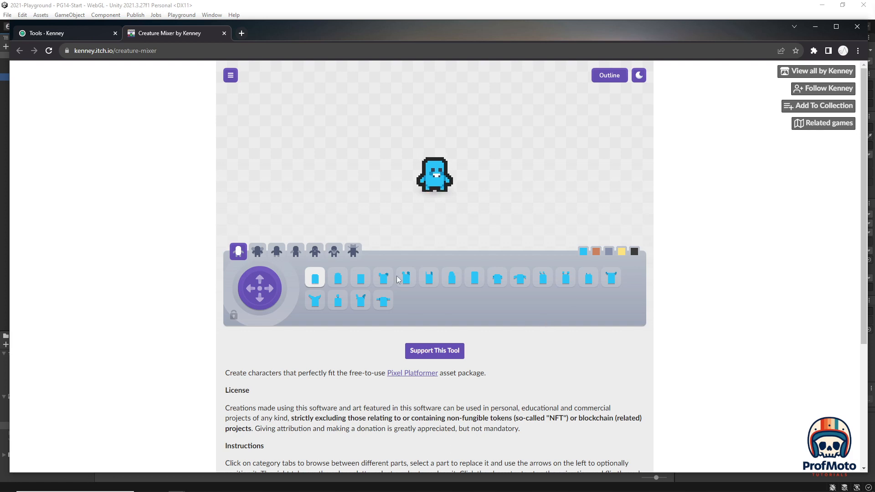
pyautogui.click(232, 77)
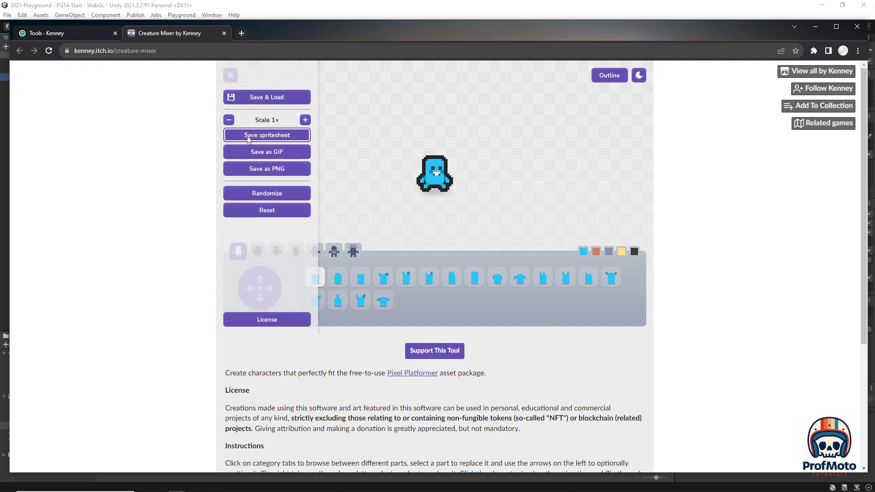
# Step: Switch back to Unity and select the creature sprite sheet in the PG14 assets folder
pyautogui.doubleClick(304, 32)
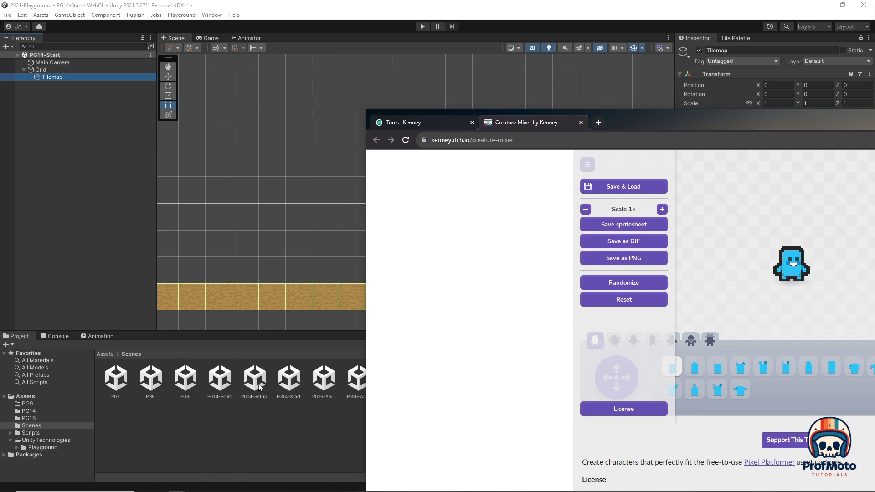
pyautogui.click(28, 412)
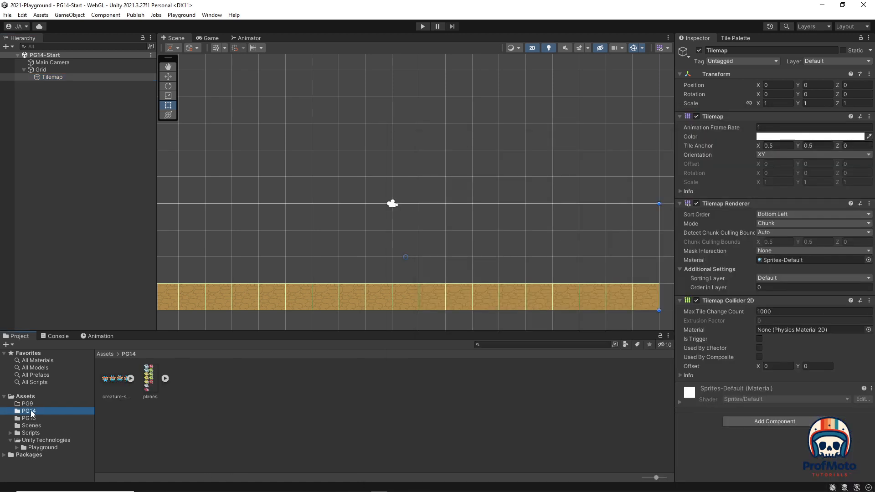
pyautogui.click(112, 378)
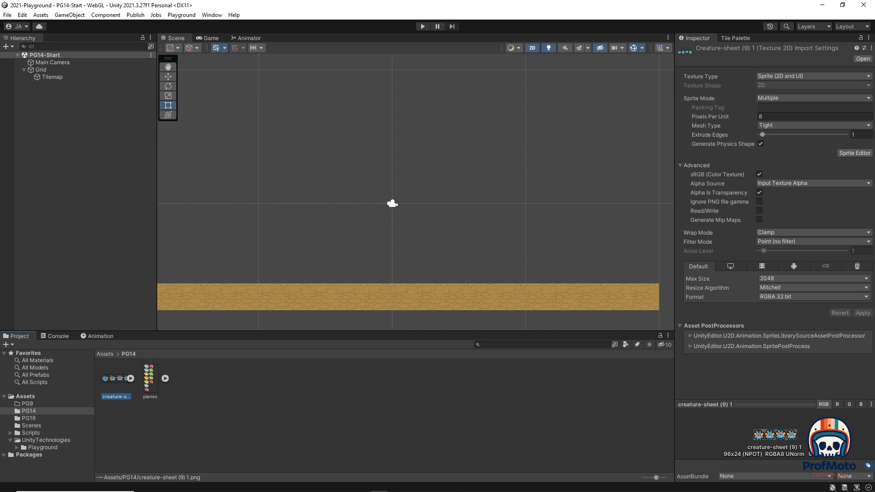
# Step: View Kenney's Tappy Plane asset page in the browser, and select the planes sprite sheet back in Unity
pyautogui.moveTo(874, 116); pyautogui.dragTo(190, 43)
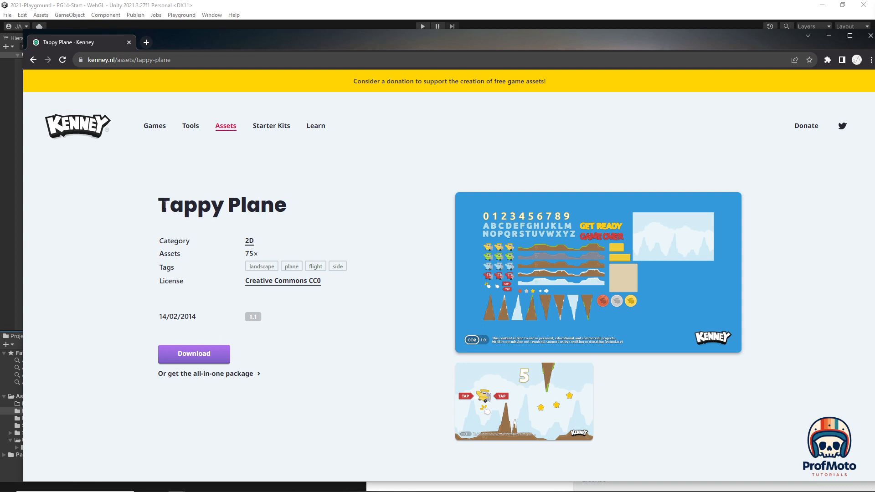
pyautogui.moveTo(165, 204); pyautogui.dragTo(225, 208)
pyautogui.moveTo(159, 206); pyautogui.dragTo(229, 207)
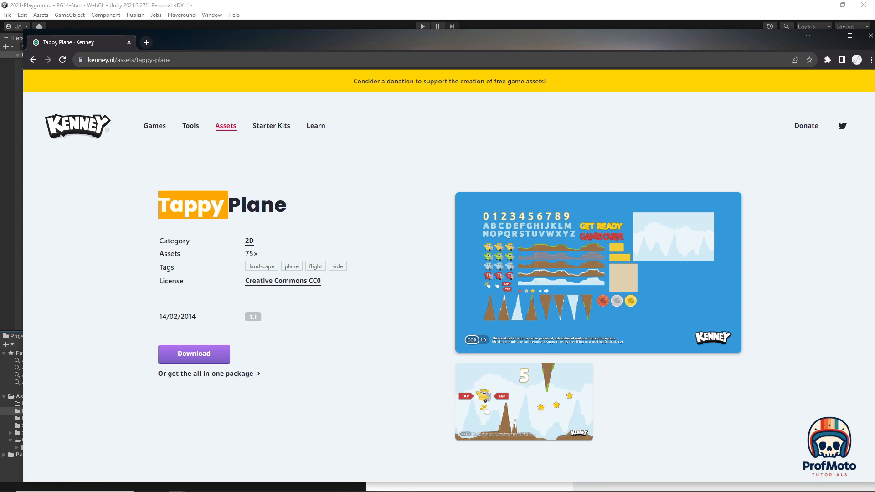
pyautogui.moveTo(287, 206); pyautogui.dragTo(154, 207)
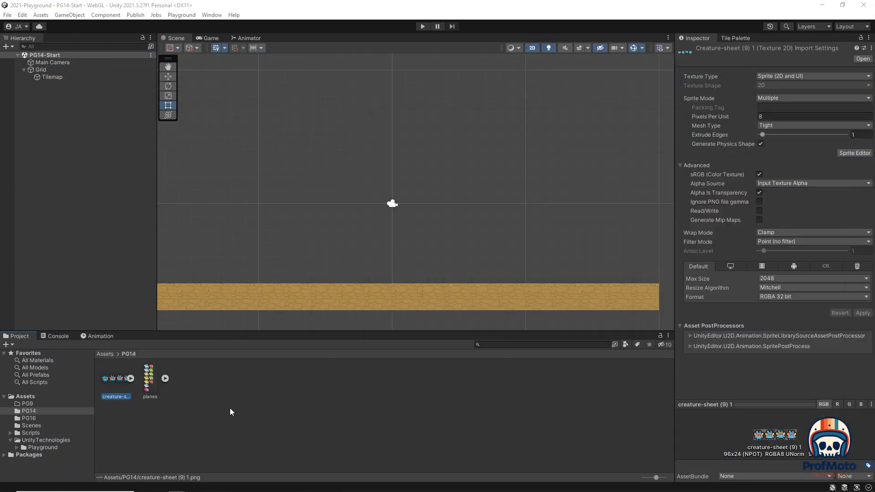
pyautogui.click(155, 388)
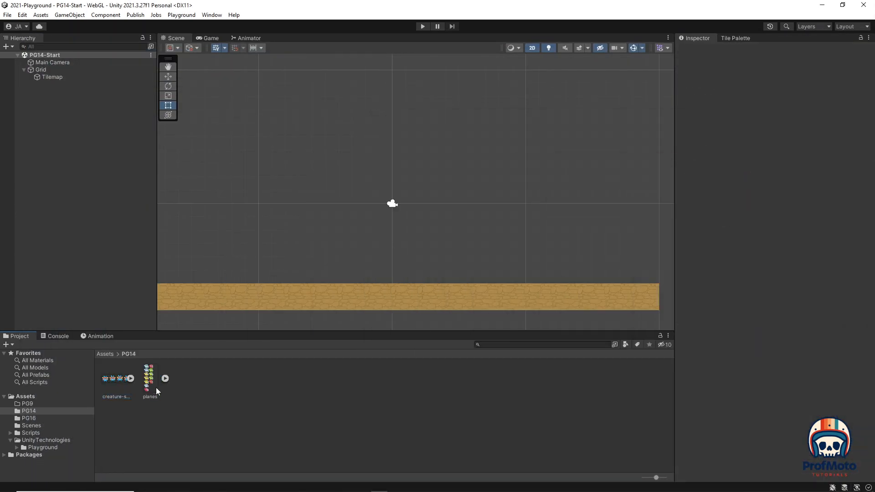
pyautogui.click(147, 392)
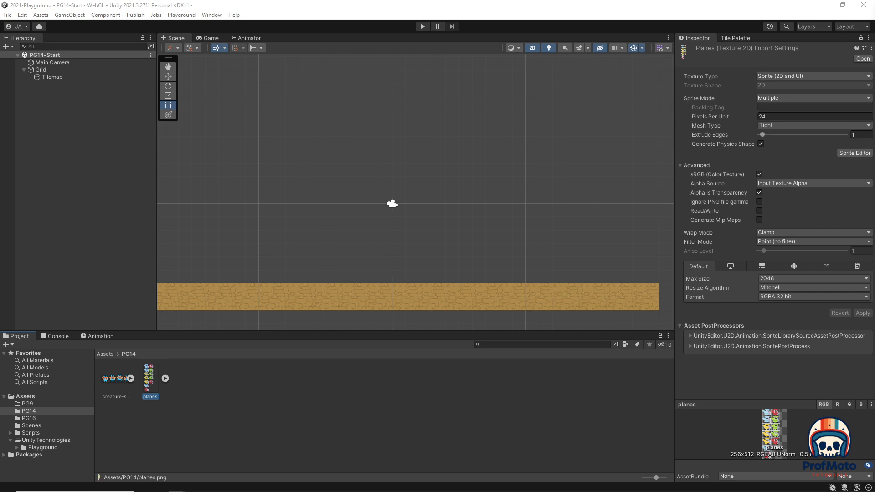
# Step: Review the creature sheet's import settings for sprite mode, pixels per unit and filter mode
pyautogui.click(111, 378)
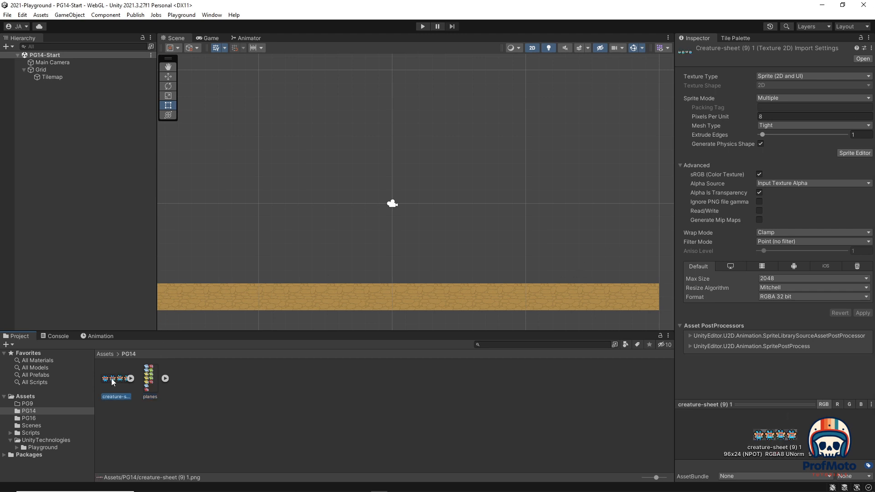
pyautogui.click(789, 101)
pyautogui.click(785, 142)
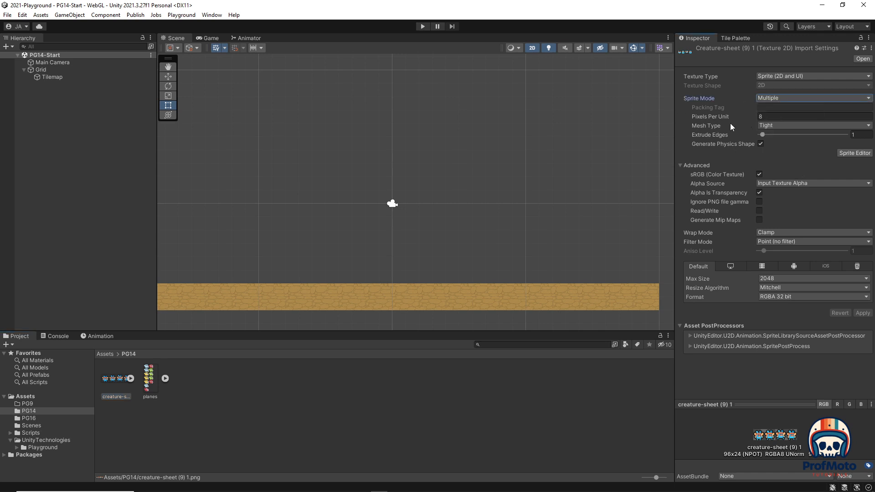
pyautogui.click(715, 118)
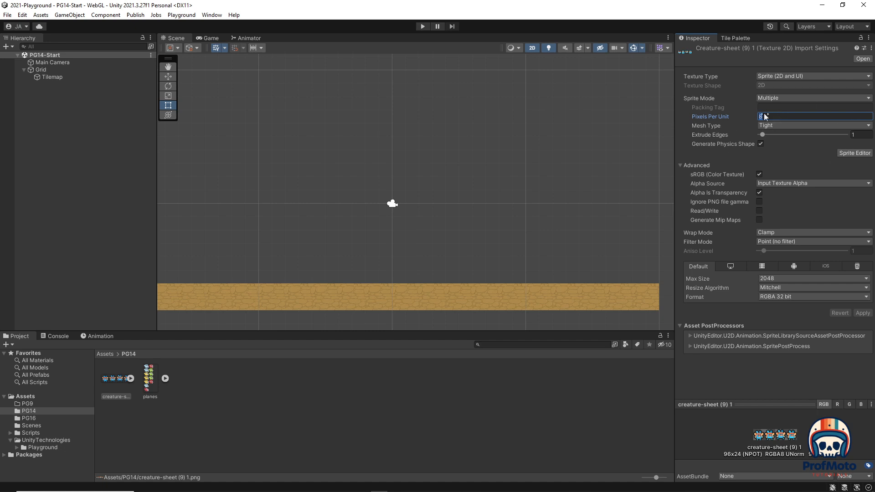
pyautogui.click(773, 243)
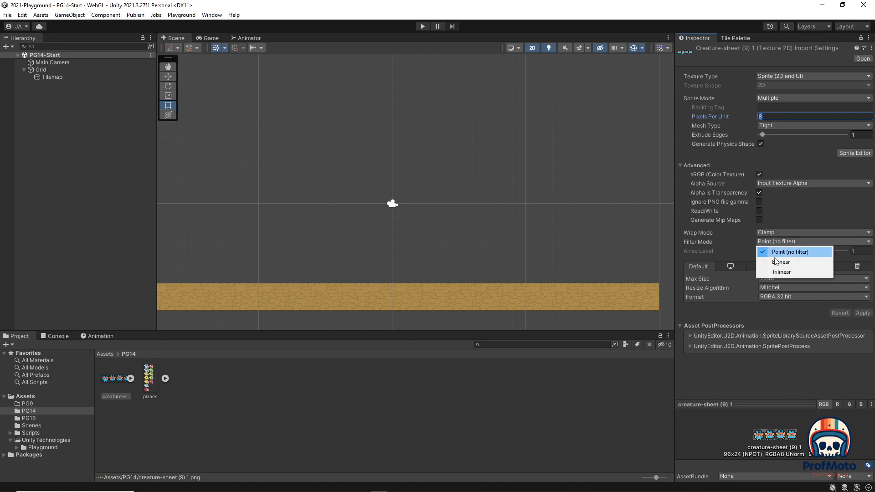
pyautogui.click(764, 307)
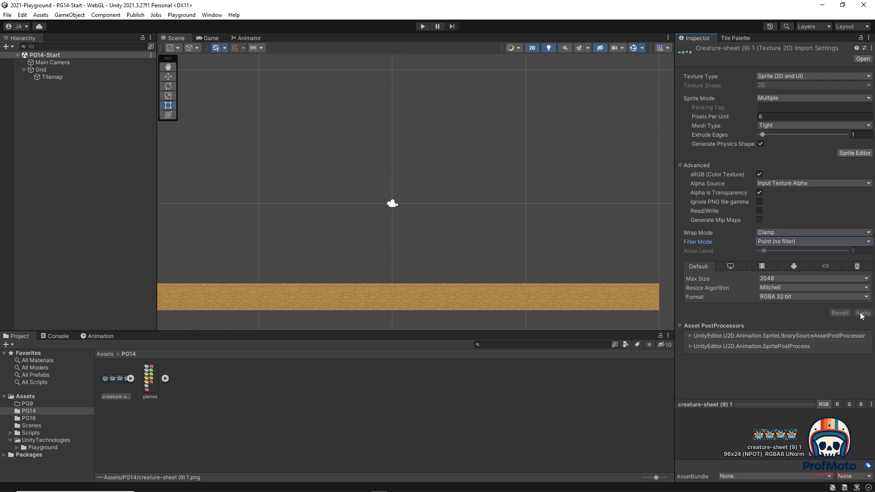
# Step: Slice the creature sheet in the Sprite Editor using Grid By Cell Count with 4 columns, and apply the slicing
pyautogui.click(843, 155)
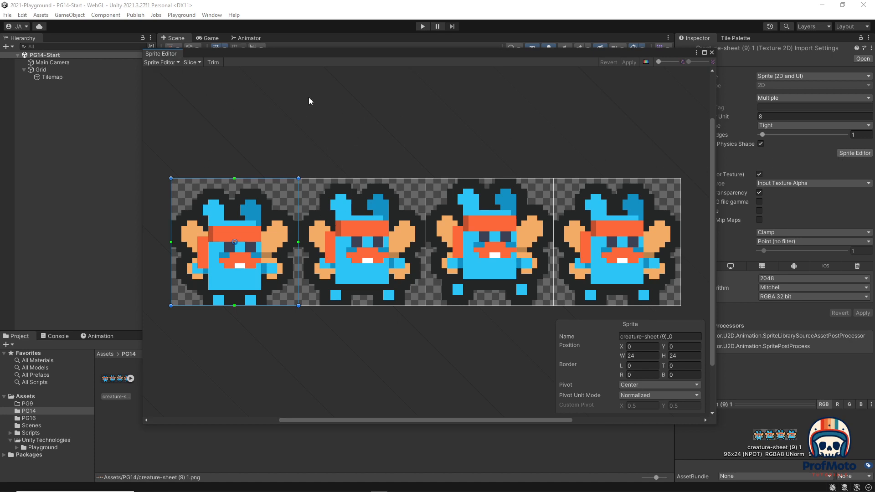
pyautogui.click(174, 64)
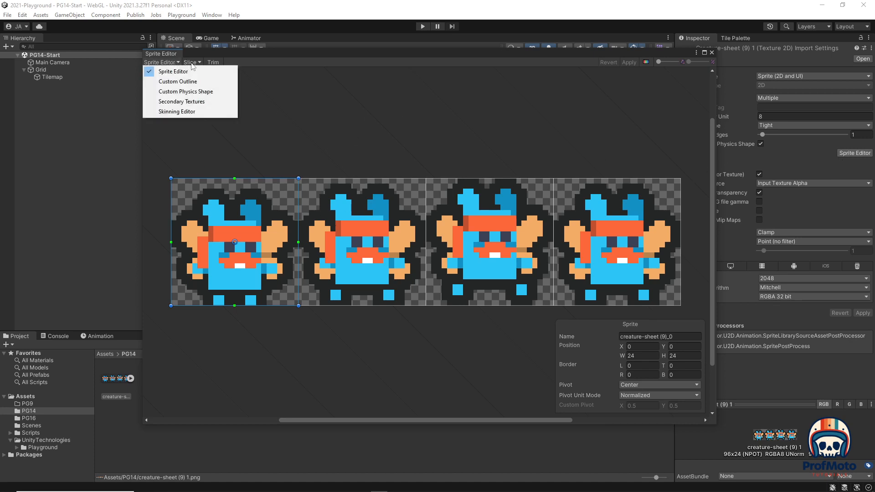
pyautogui.click(191, 62)
pyautogui.click(191, 62)
pyautogui.click(264, 71)
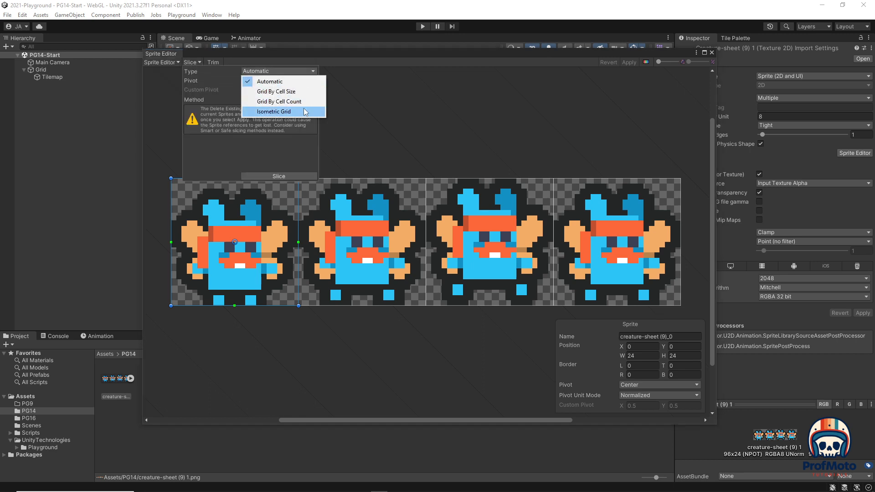
pyautogui.click(300, 102)
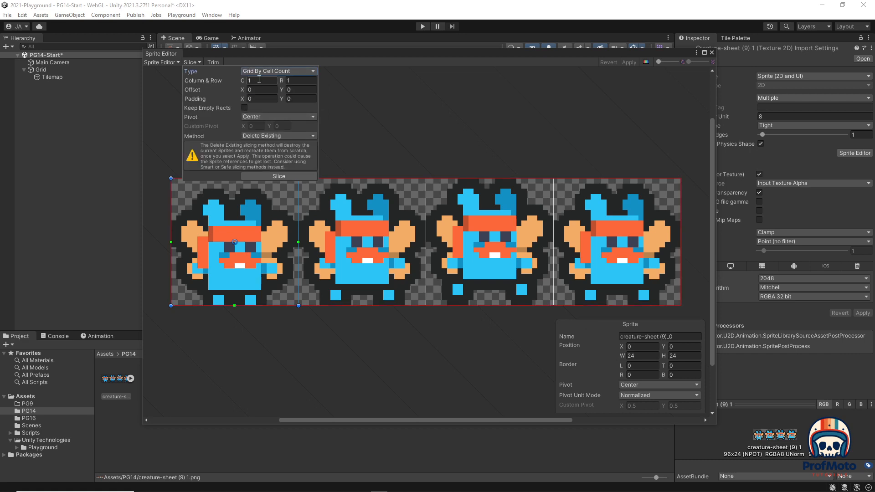
pyautogui.click(258, 80)
pyautogui.write('4')
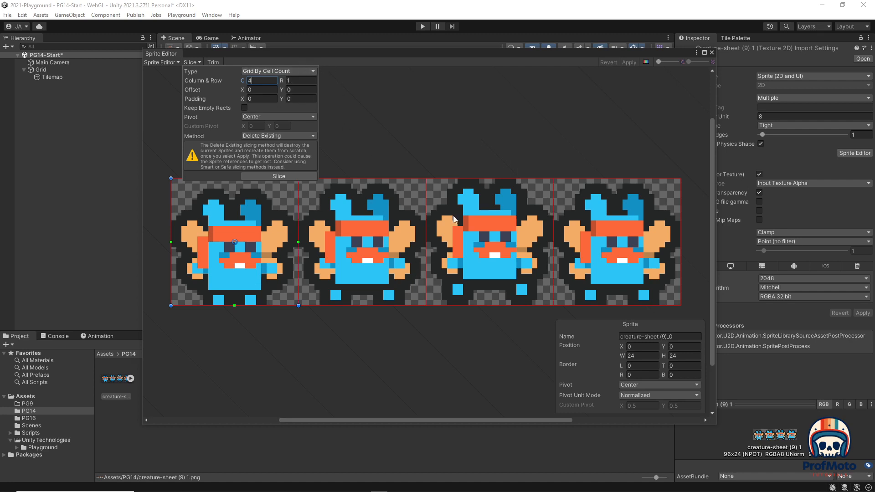
pyautogui.click(262, 176)
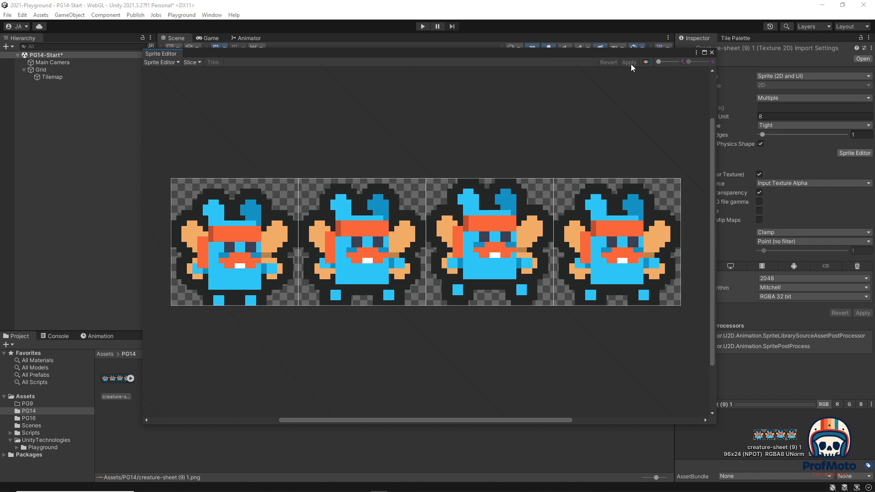
pyautogui.click(711, 52)
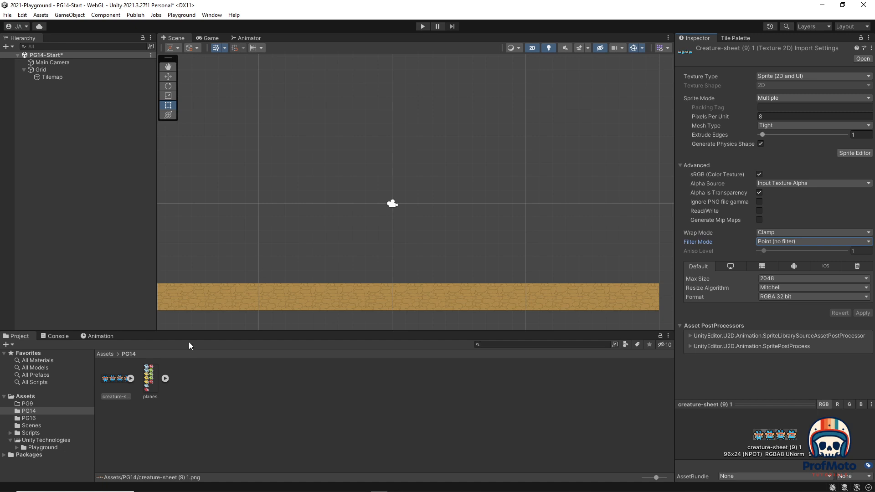
# Step: Review the planes sheet's import settings, including pixels per unit and filter mode
pyautogui.click(148, 376)
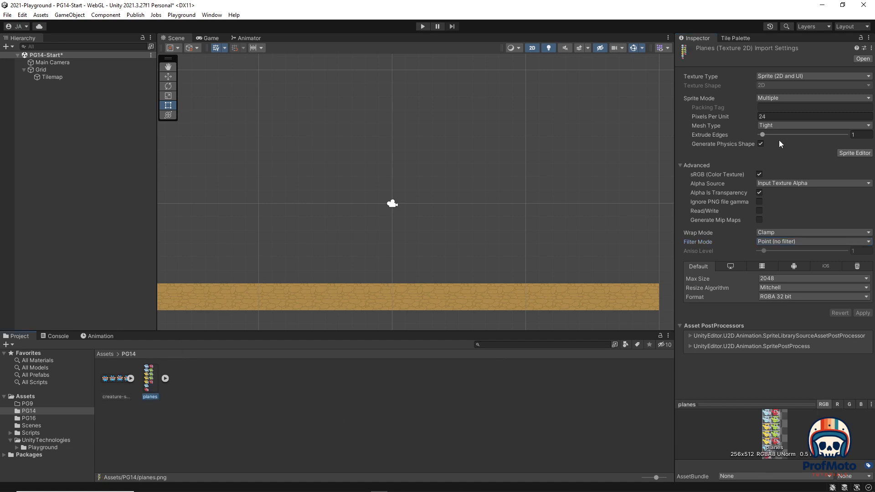
pyautogui.click(776, 117)
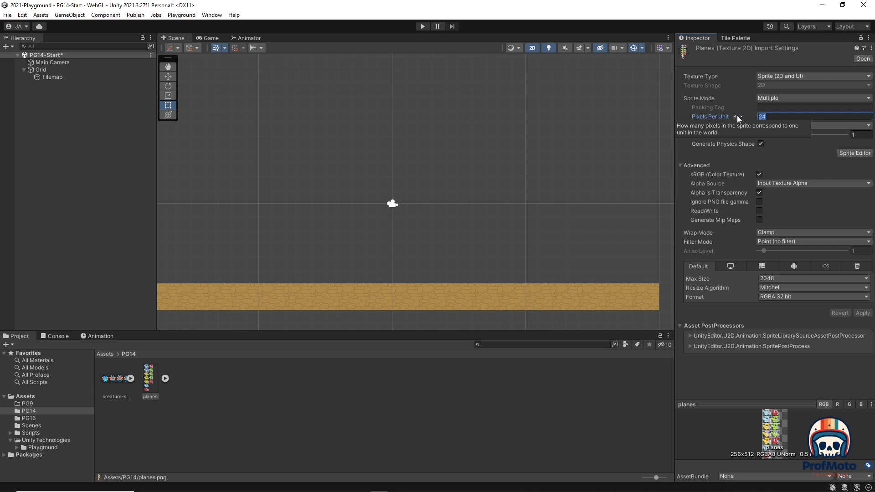
pyautogui.click(795, 245)
pyautogui.click(793, 310)
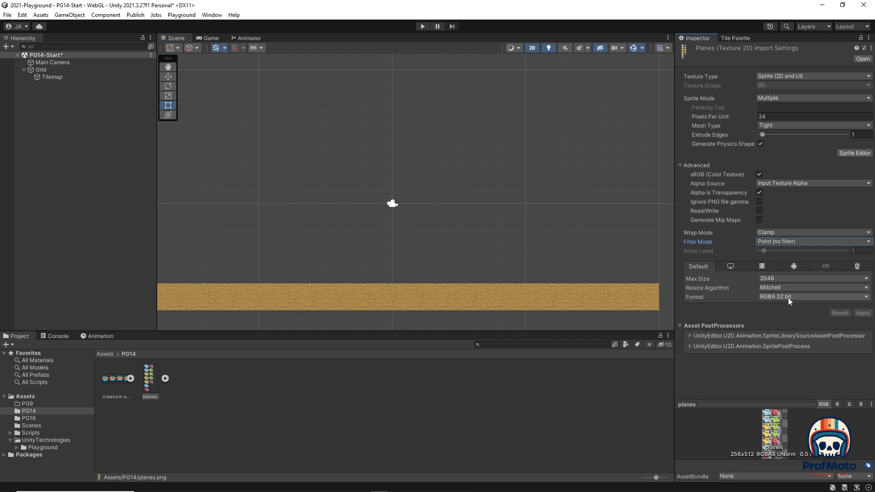
# Step: Examine how the planes sheet is sliced in the Sprite Editor, including the slice options, and close the editor
pyautogui.click(849, 154)
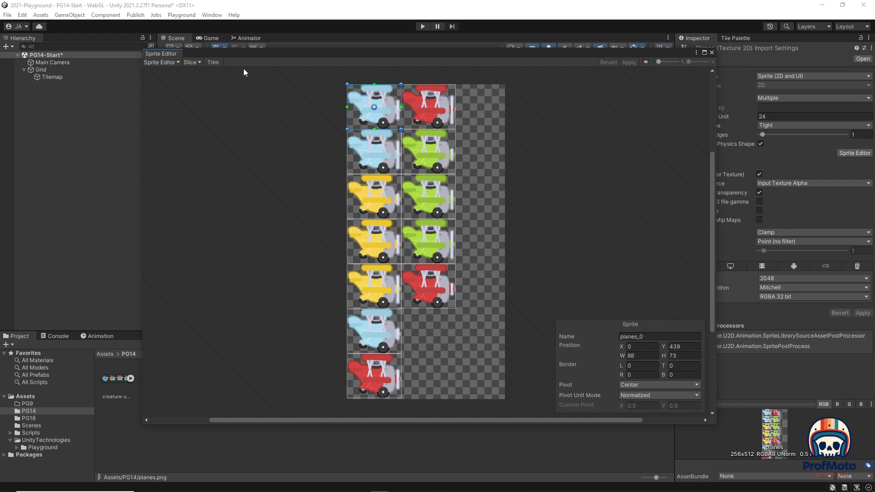
pyautogui.click(199, 62)
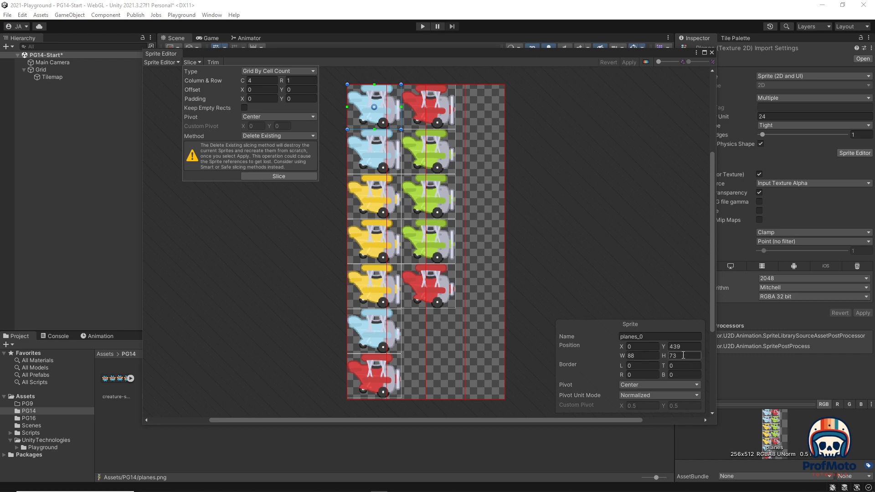
pyautogui.click(334, 75)
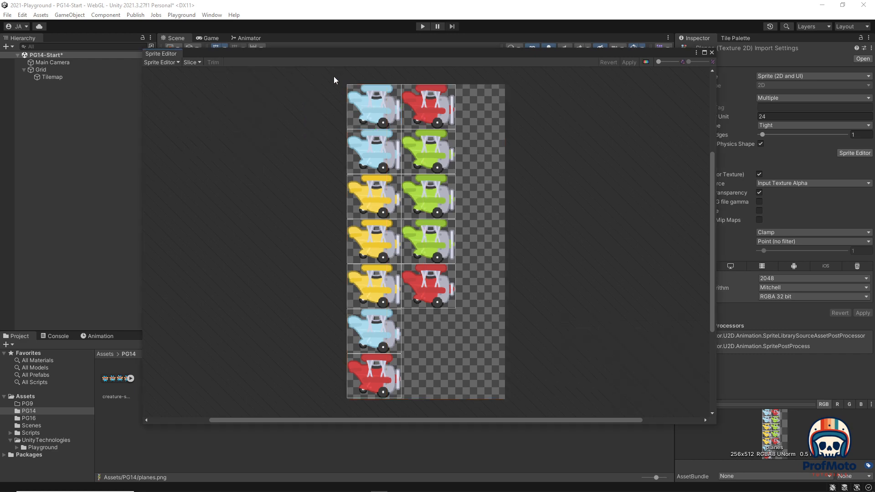
pyautogui.scroll(5, 380, 127)
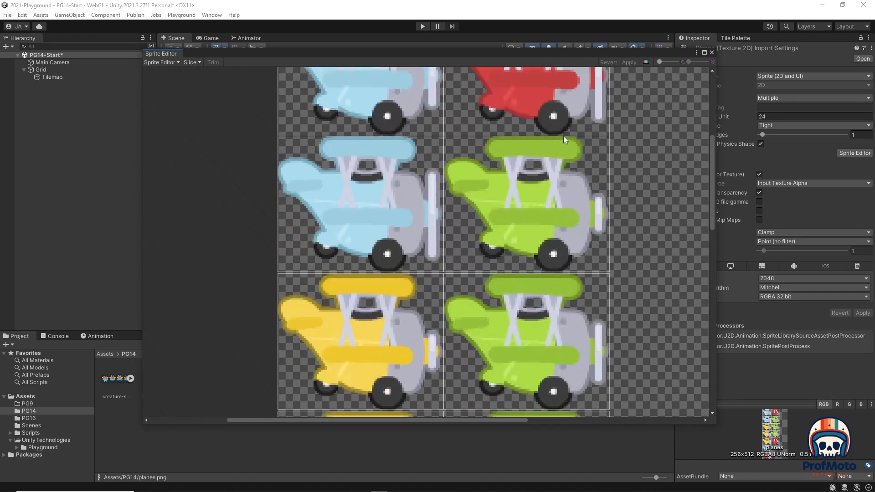
pyautogui.scroll(-2, 606, 169)
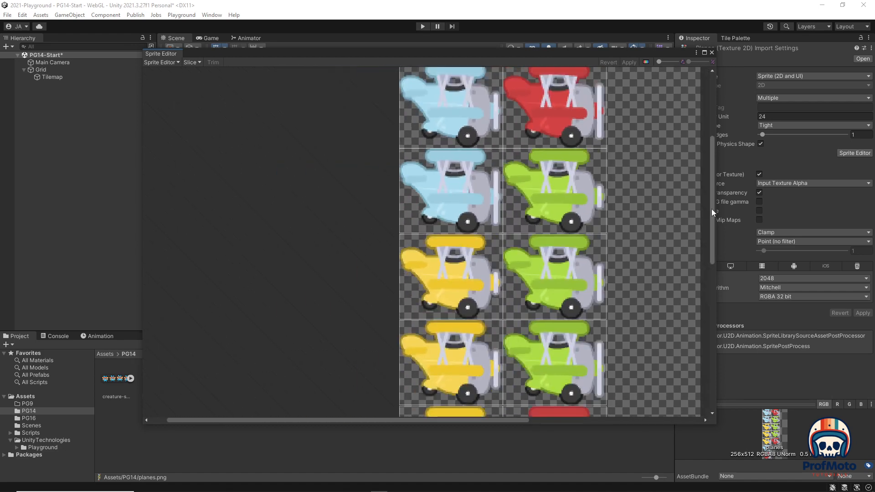
pyautogui.moveTo(712, 209); pyautogui.dragTo(705, 291)
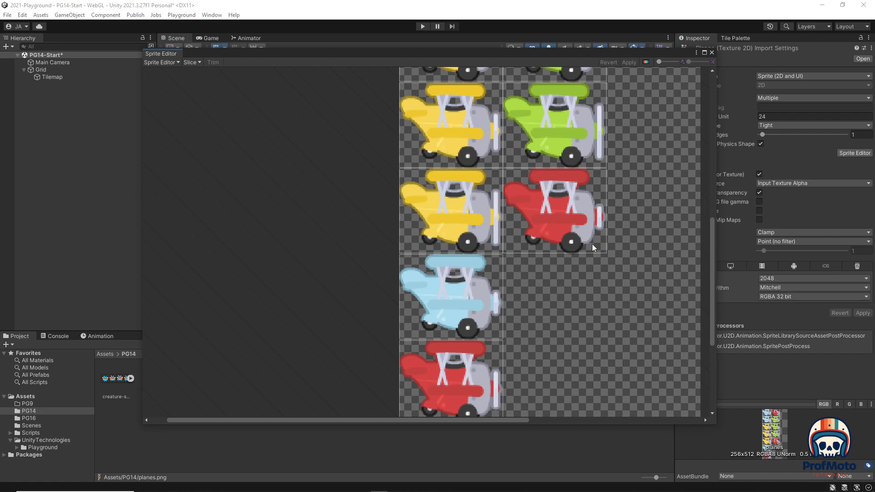
pyautogui.scroll(-1, 478, 383)
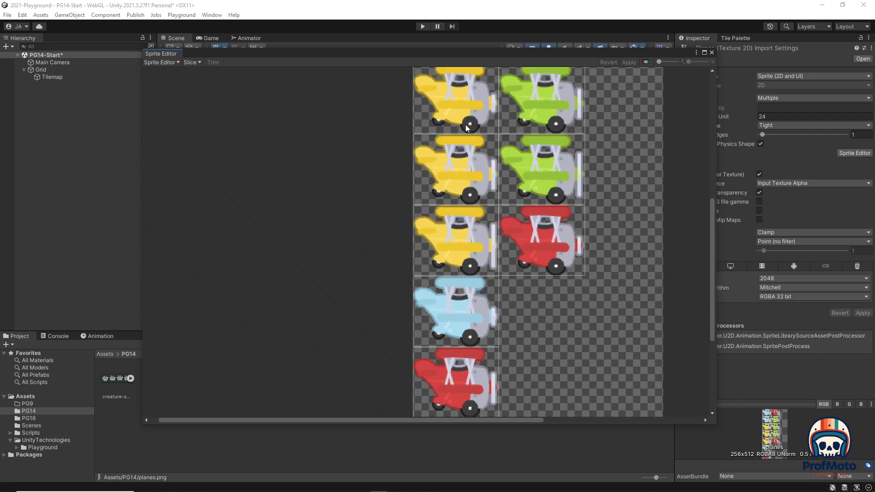
pyautogui.click(192, 62)
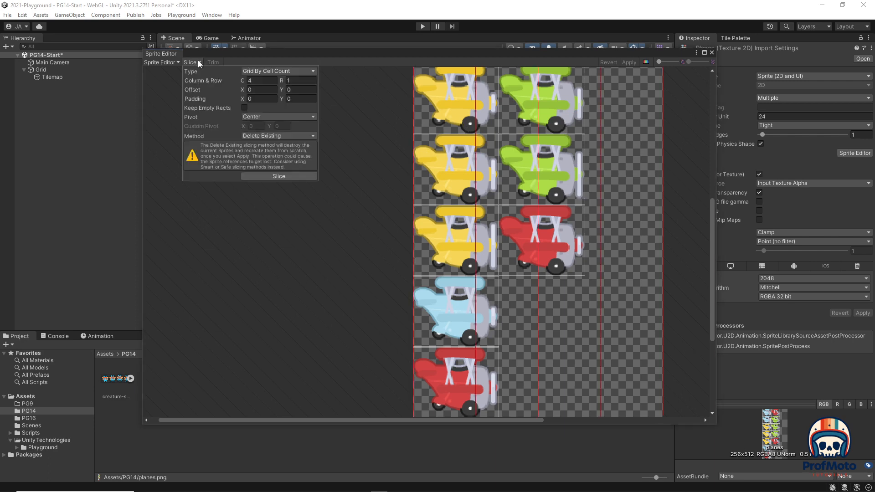
pyautogui.click(712, 53)
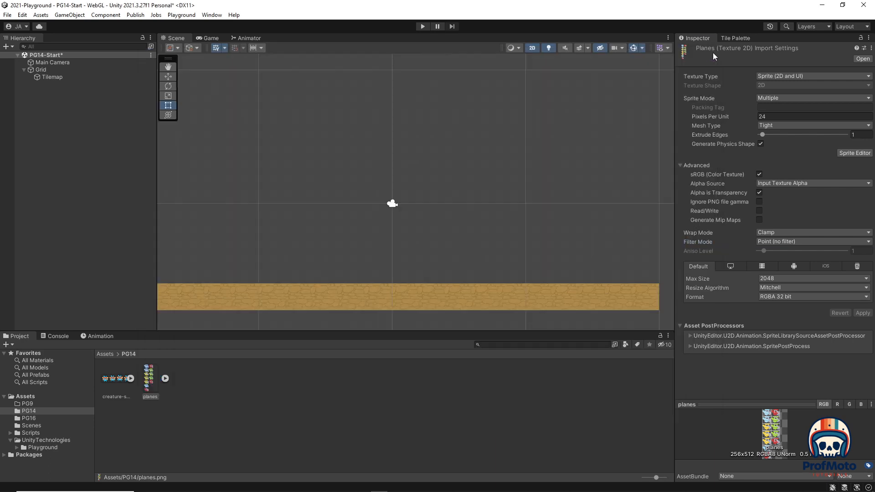
# Step: Place the creature sheet in the scene as an animated sprite, saving its animation as blueChar in the PG14 folder
pyautogui.click(106, 381)
pyautogui.click(148, 378)
pyautogui.moveTo(110, 377); pyautogui.dragTo(397, 162)
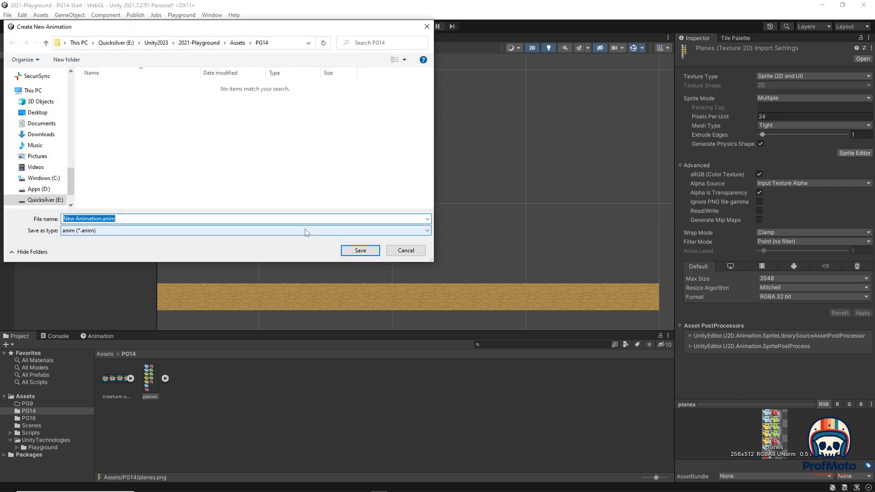
pyautogui.write('blueChar')
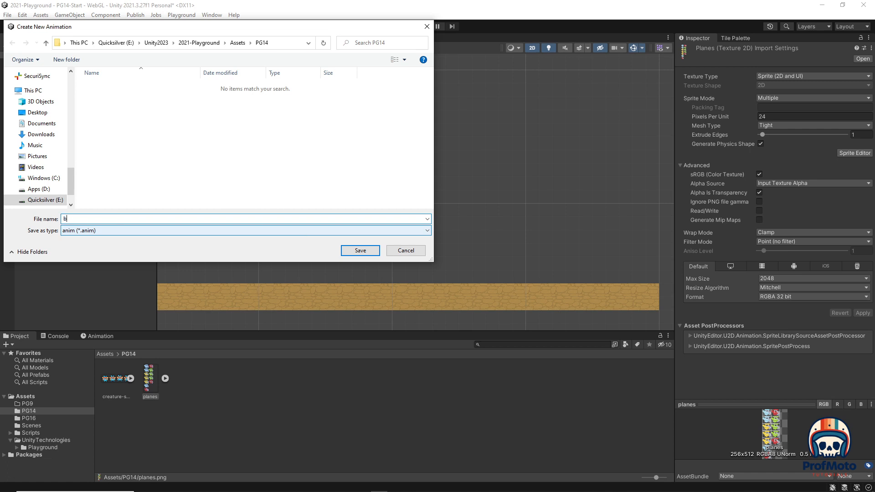
pyautogui.click(361, 253)
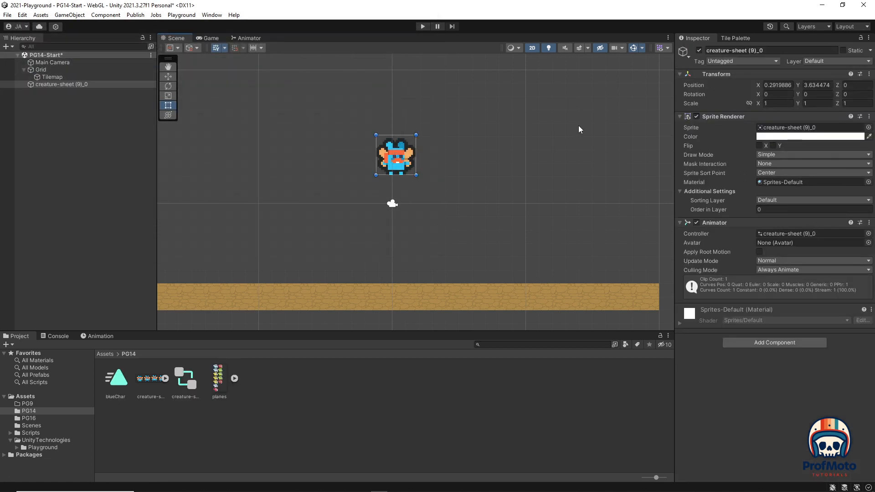
# Step: Set the creature object's X and Y position to 0 and rename the object blueChar
pyautogui.click(792, 85)
pyautogui.write('0')
pyautogui.press('Tab')
pyautogui.write('0')
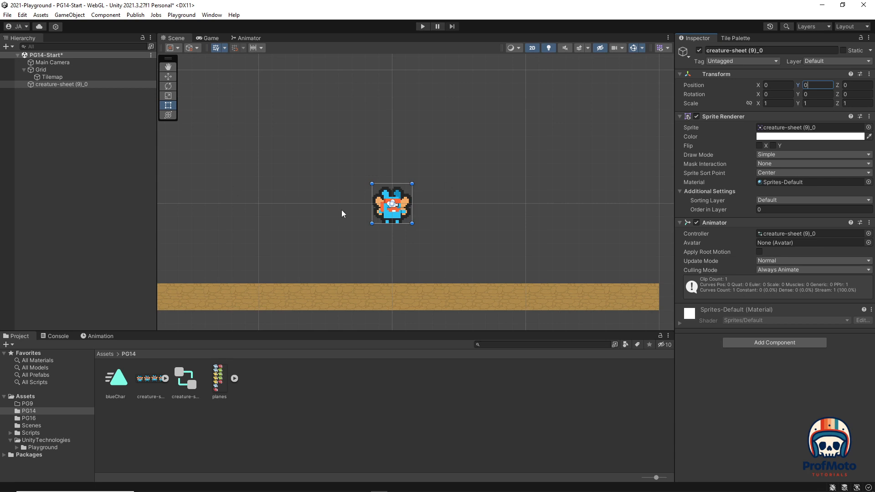
pyautogui.moveTo(798, 50); pyautogui.dragTo(670, 48)
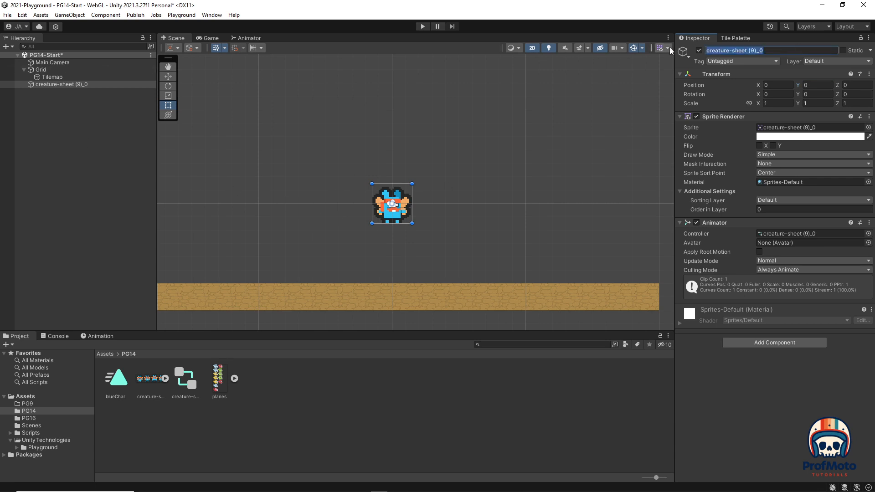
pyautogui.write('blue')
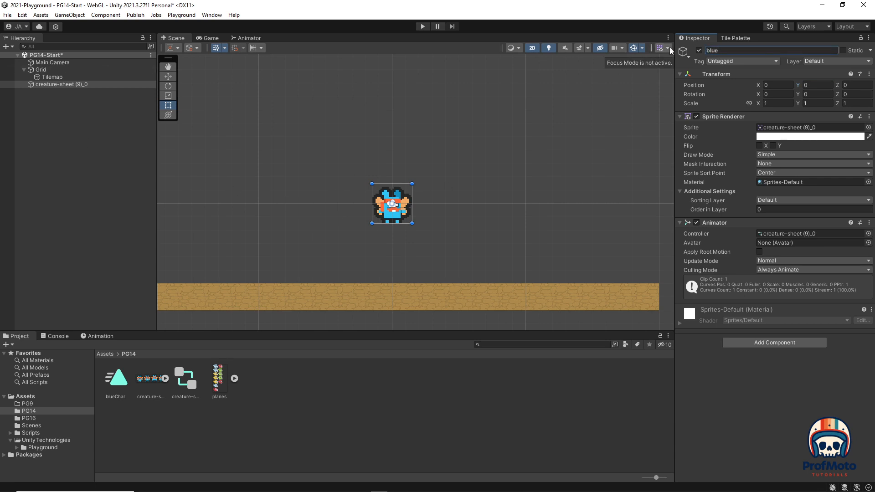
pyautogui.write('Char')
pyautogui.press('Return')
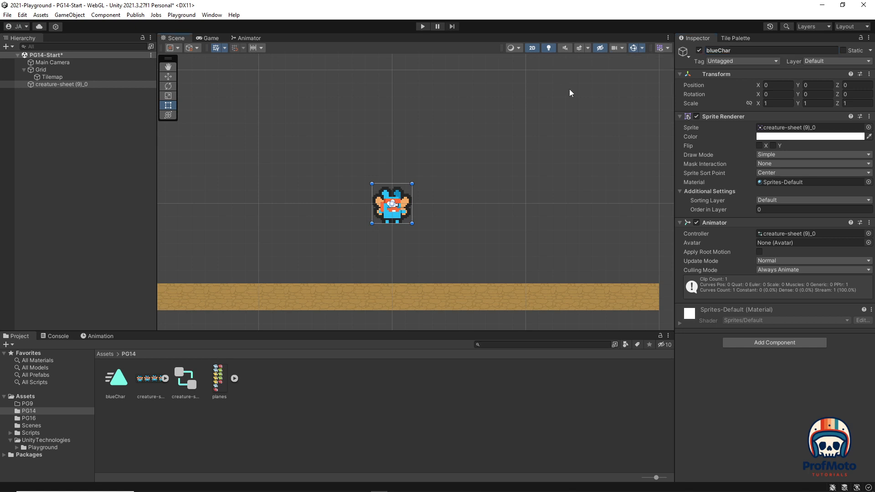
pyautogui.click(636, 81)
# Step: Add Polygon Collider 2D and Move With Arrows components to blueChar
pyautogui.click(403, 195)
pyautogui.click(756, 342)
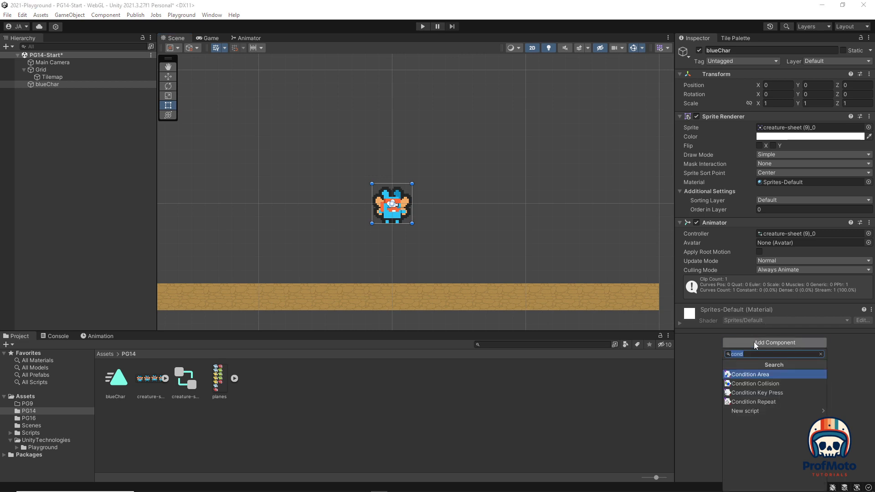
pyautogui.write('poly')
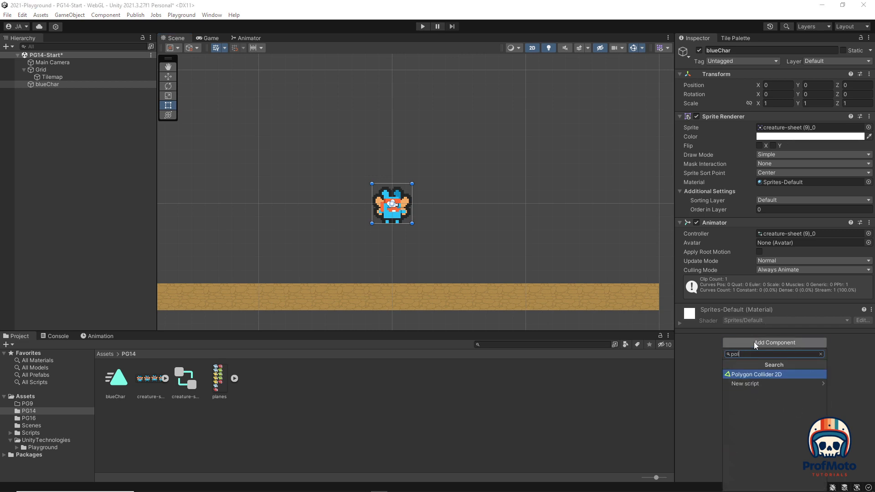
pyautogui.click(737, 374)
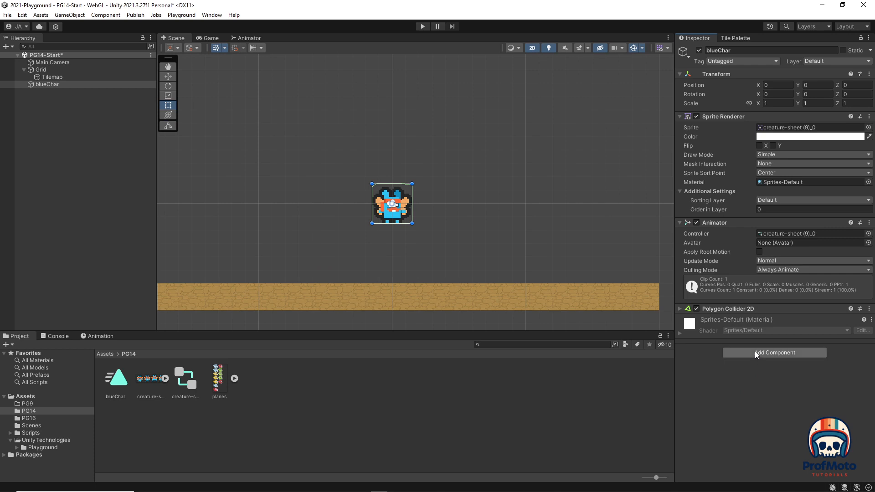
pyautogui.click(755, 351)
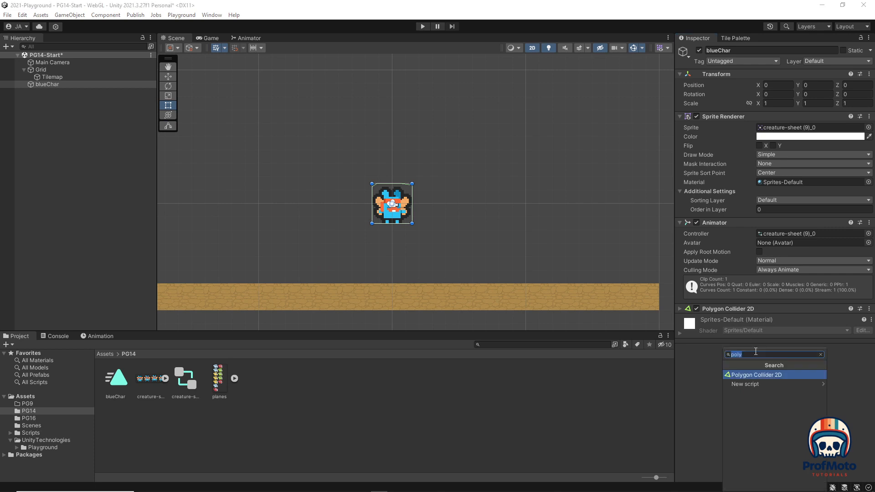
pyautogui.write('move')
pyautogui.click(773, 374)
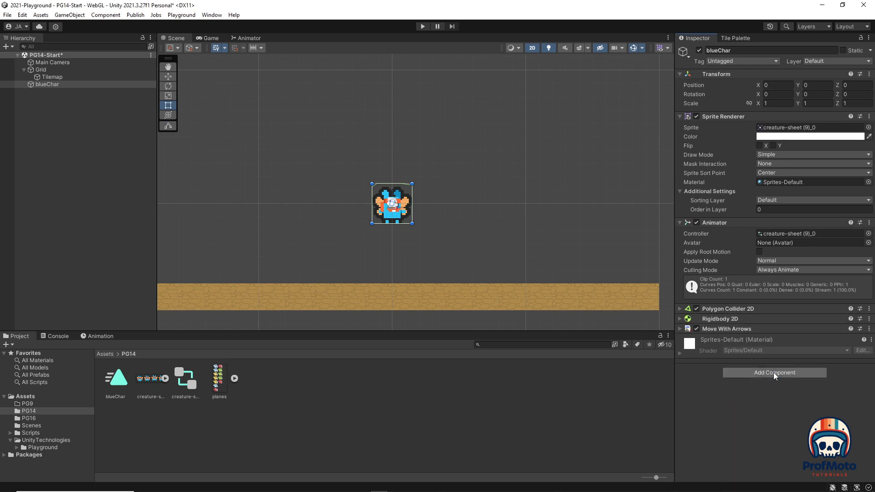
# Step: Configure Move With Arrows with WASD control, Only Horizontal movement, and Orient to direction enabled with Look Axis Right
pyautogui.click(680, 329)
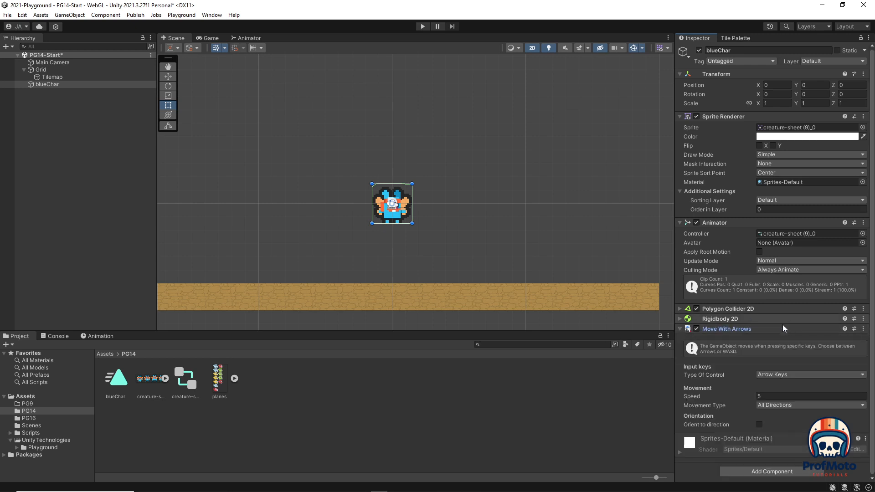
pyautogui.click(782, 374)
pyautogui.click(780, 395)
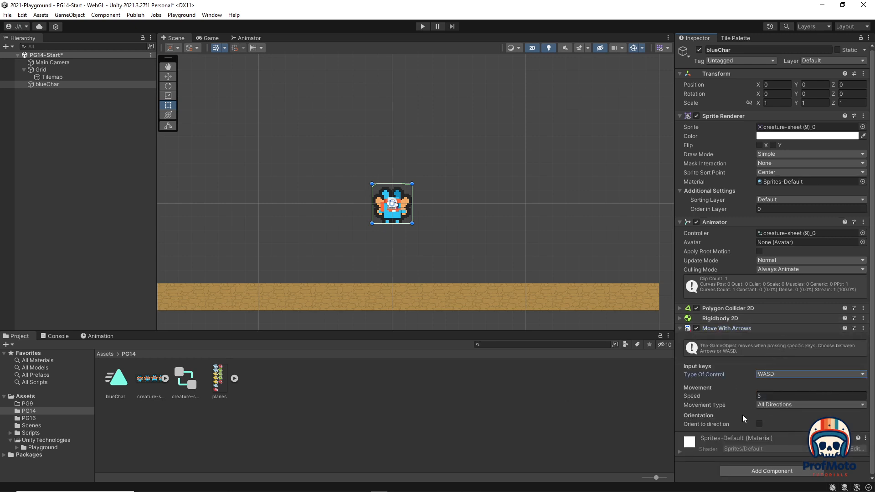
pyautogui.click(767, 405)
pyautogui.click(777, 425)
pyautogui.scroll(-2, 761, 418)
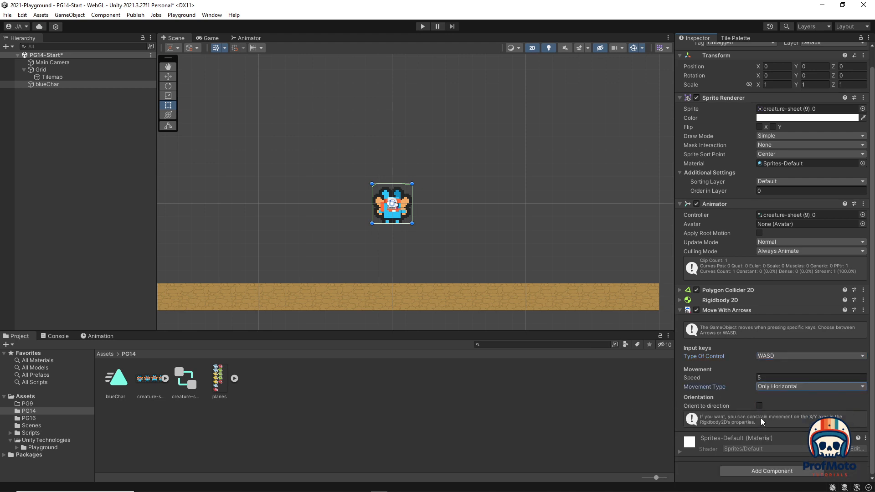
pyautogui.click(759, 406)
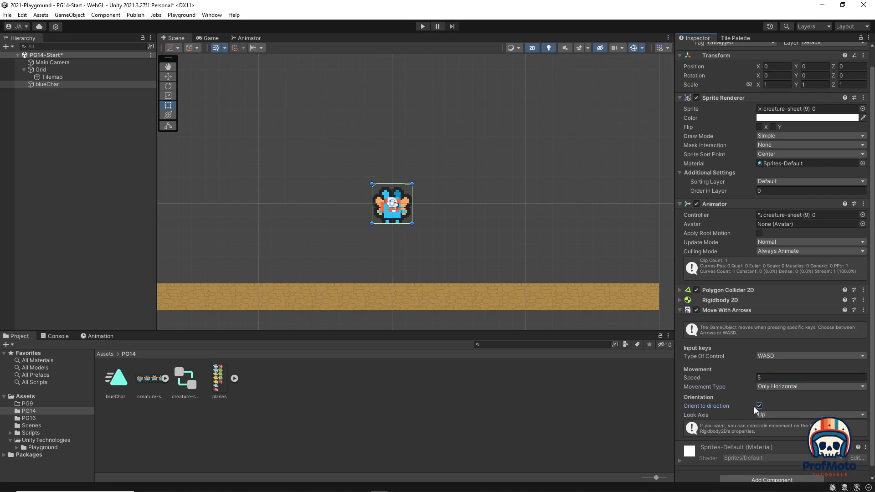
pyautogui.click(775, 416)
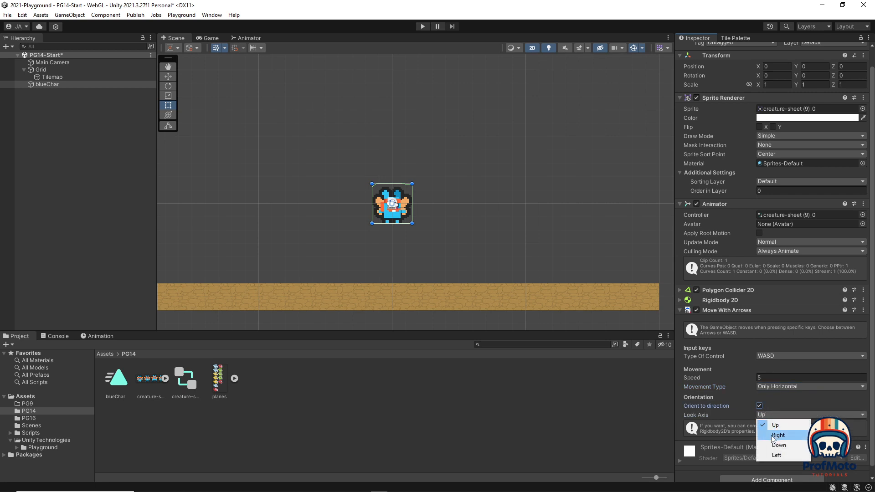
pyautogui.click(777, 435)
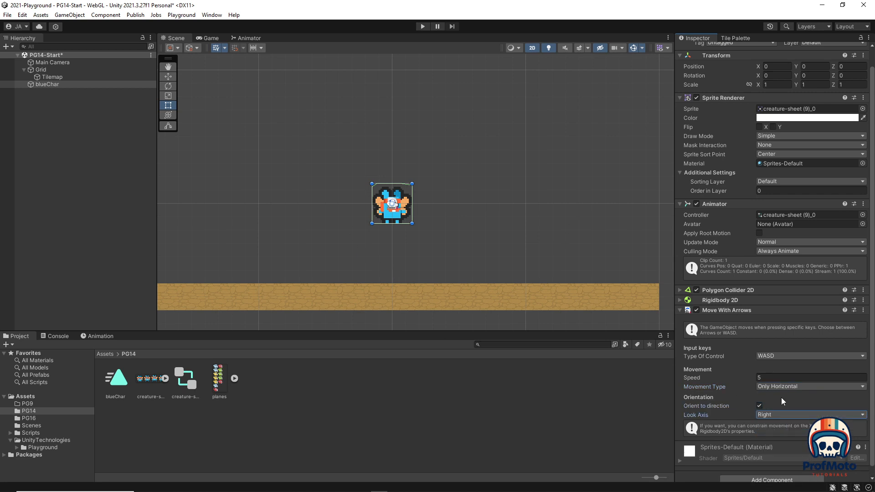
# Step: Add a Jump component to blueChar
pyautogui.scroll(-1, 823, 396)
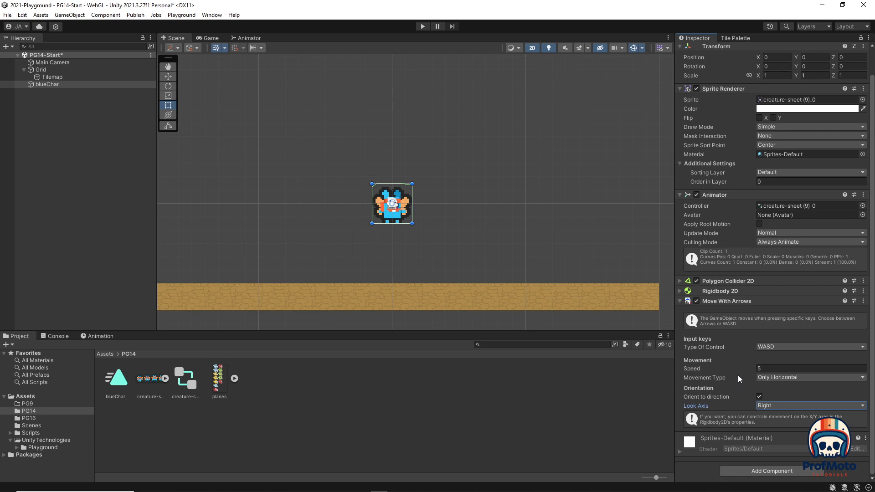
pyautogui.click(755, 468)
pyautogui.write('jump')
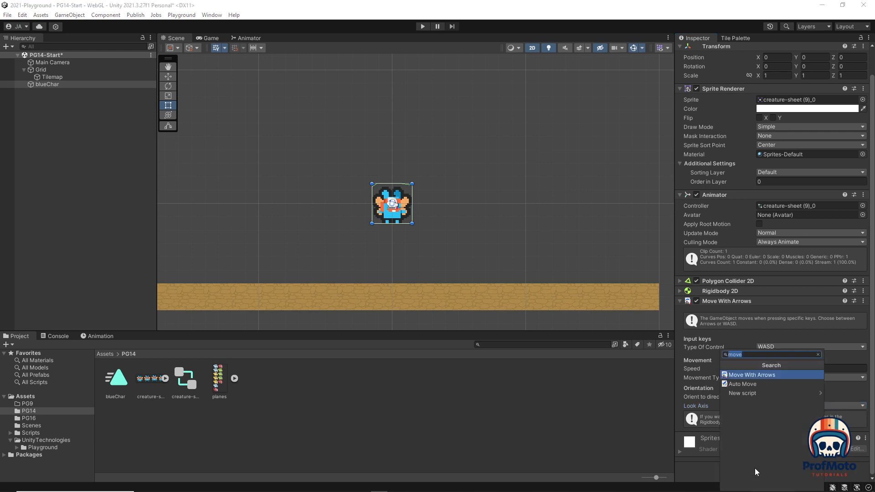
pyautogui.press('Return')
# Step: Set blueChar's Jump Strength to 8 in the Jump component
pyautogui.scroll(-1, 791, 335)
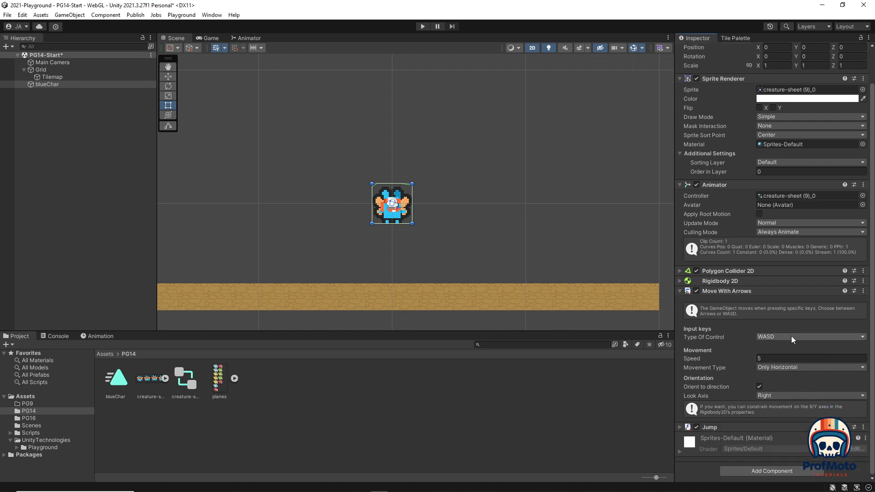
pyautogui.click(680, 426)
pyautogui.scroll(-5, 761, 359)
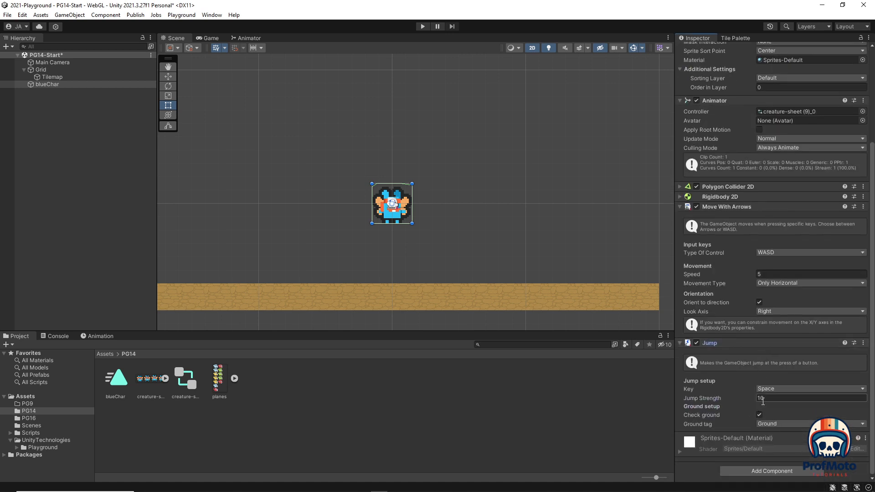
pyautogui.click(783, 399)
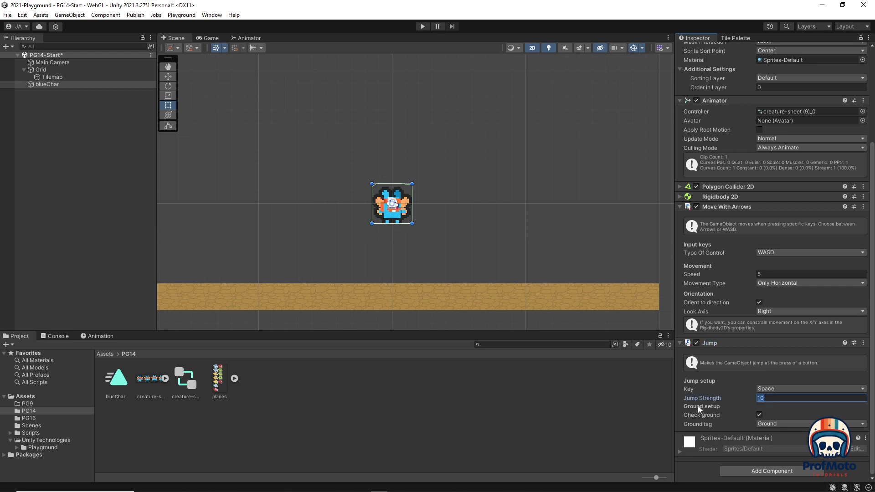
pyautogui.write('8')
pyautogui.click(784, 424)
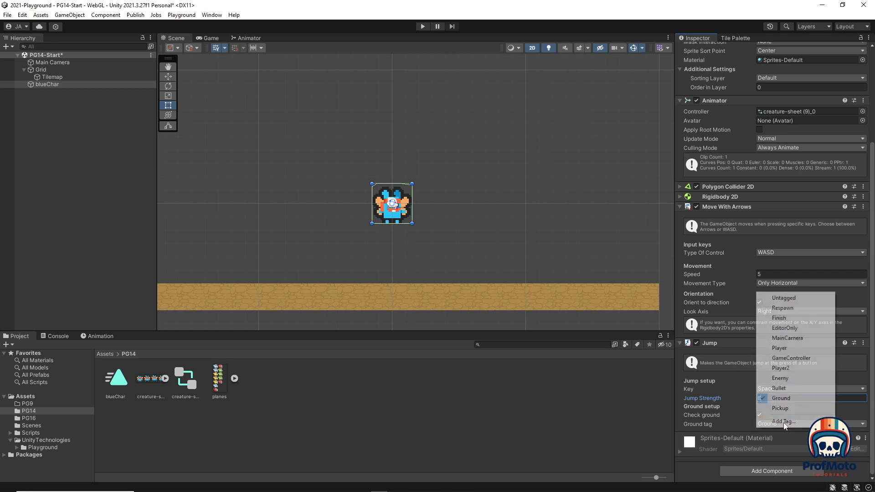
pyautogui.click(703, 412)
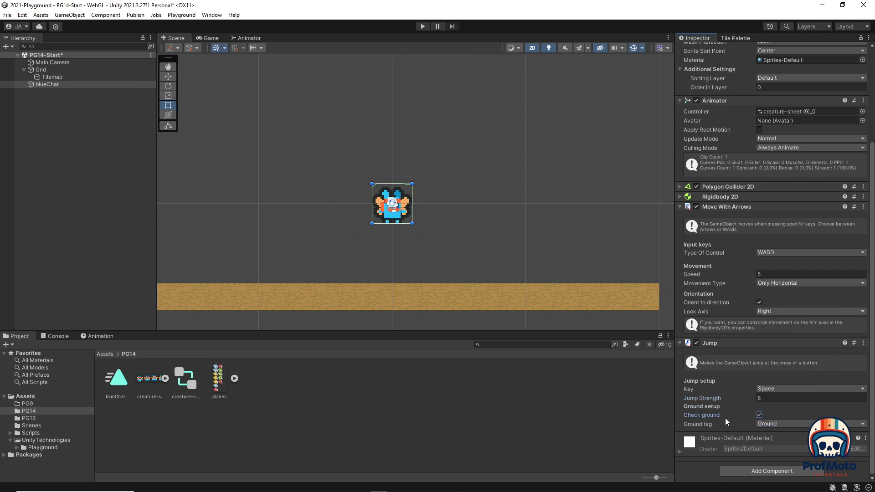
# Step: Tag the Tilemap ground object as Ground
pyautogui.click(496, 297)
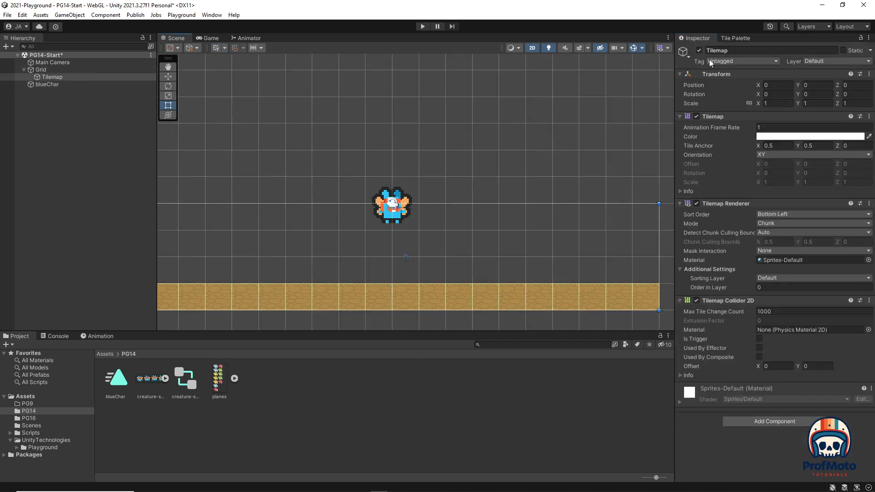
pyautogui.click(741, 62)
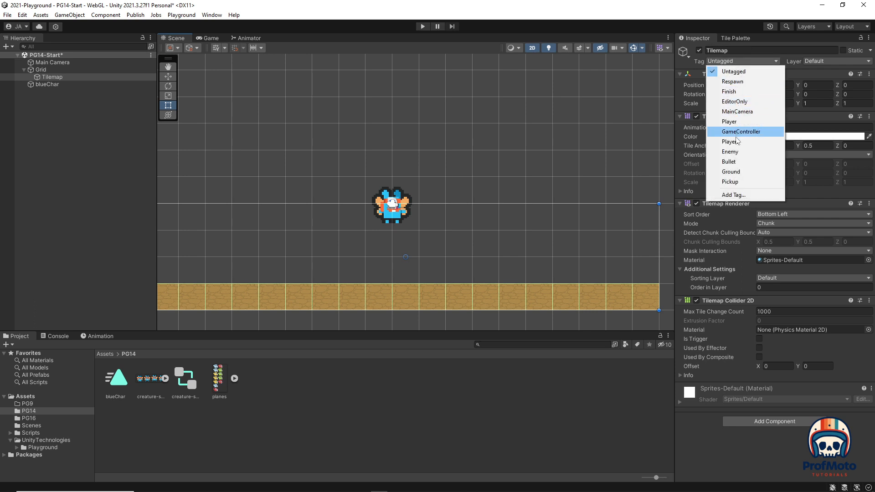
pyautogui.click(740, 172)
pyautogui.click(598, 167)
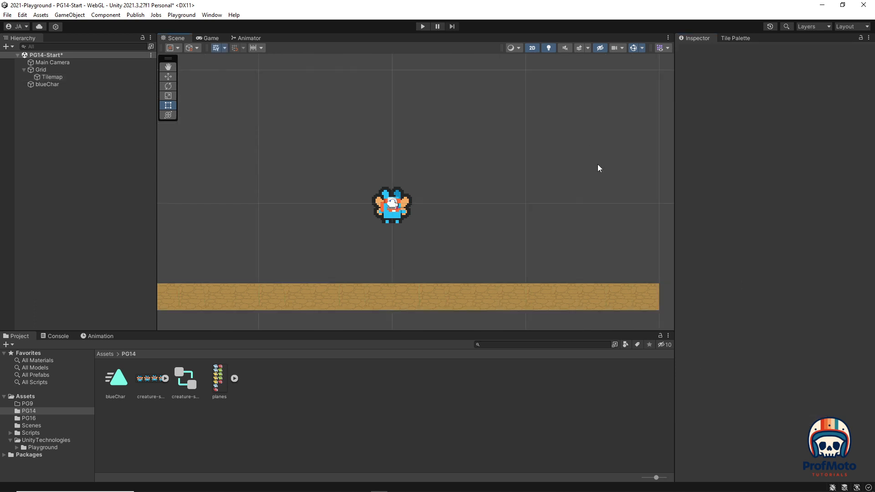
# Step: Tag the blueChar object as Player
pyautogui.click(384, 208)
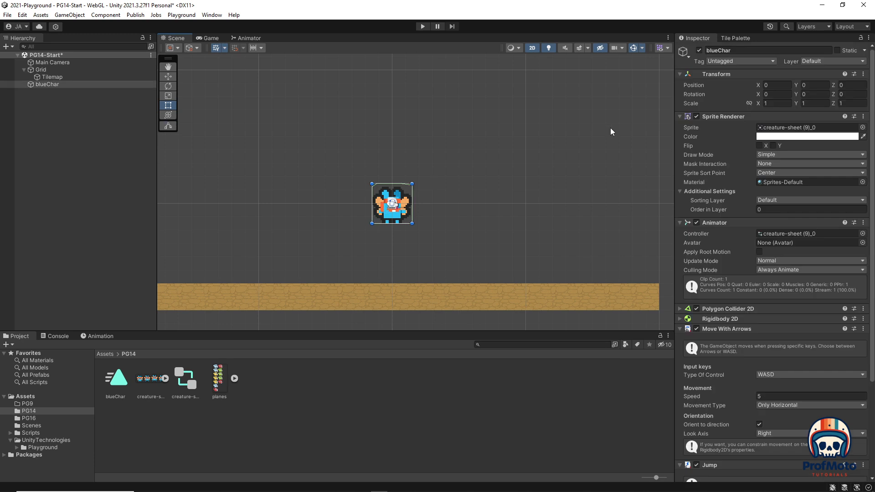
pyautogui.click(754, 62)
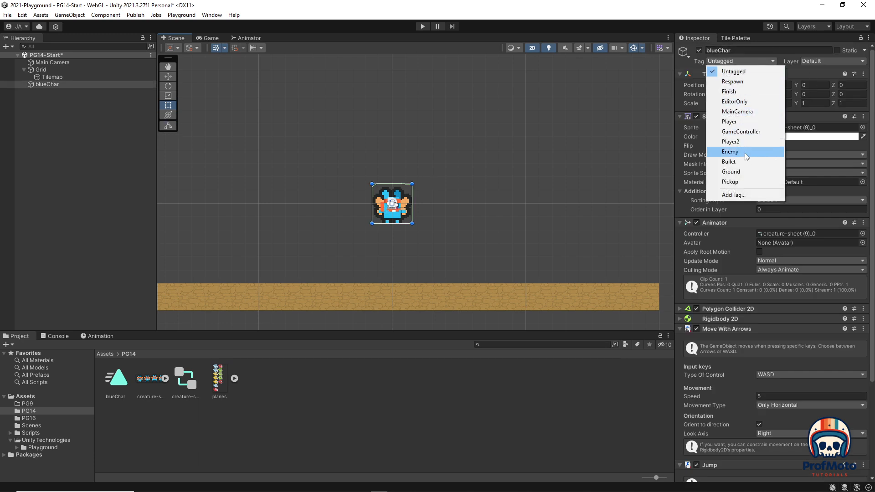
pyautogui.click(745, 121)
pyautogui.click(544, 123)
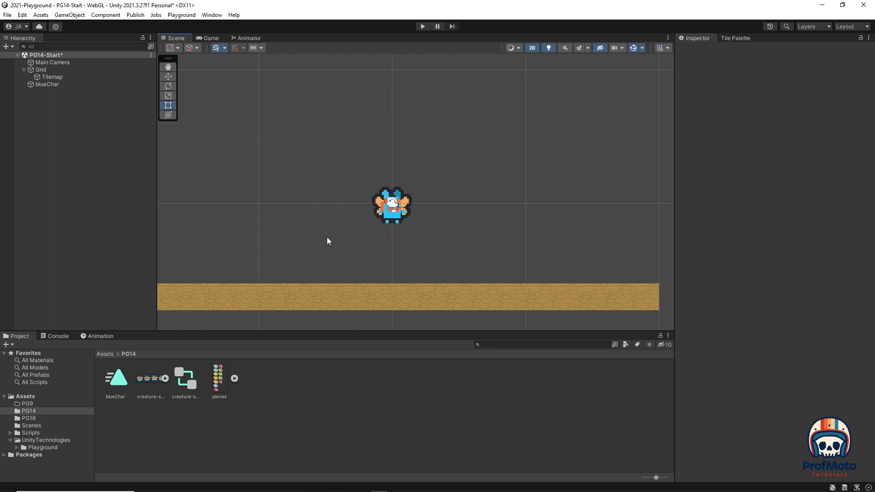
# Step: Save blueChar as a prefab in the PG14 folder and hide its instance in the Scene view
pyautogui.moveTo(47, 83); pyautogui.dragTo(282, 390)
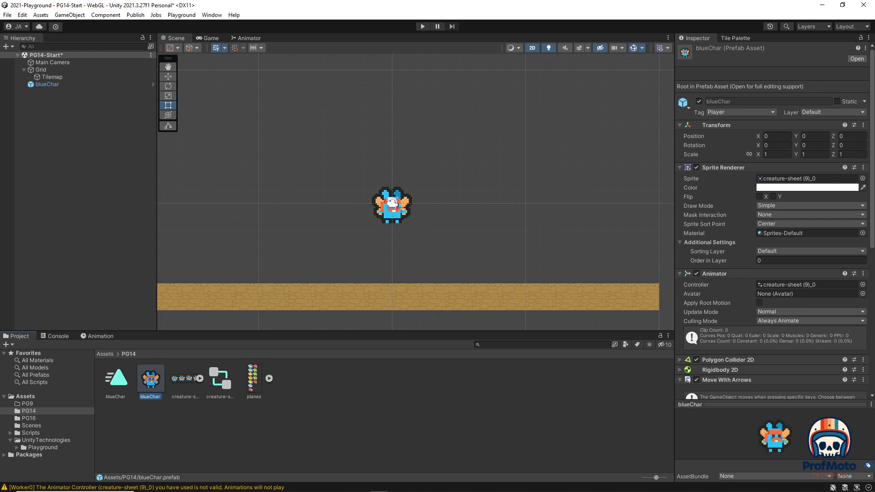
pyautogui.click(4, 84)
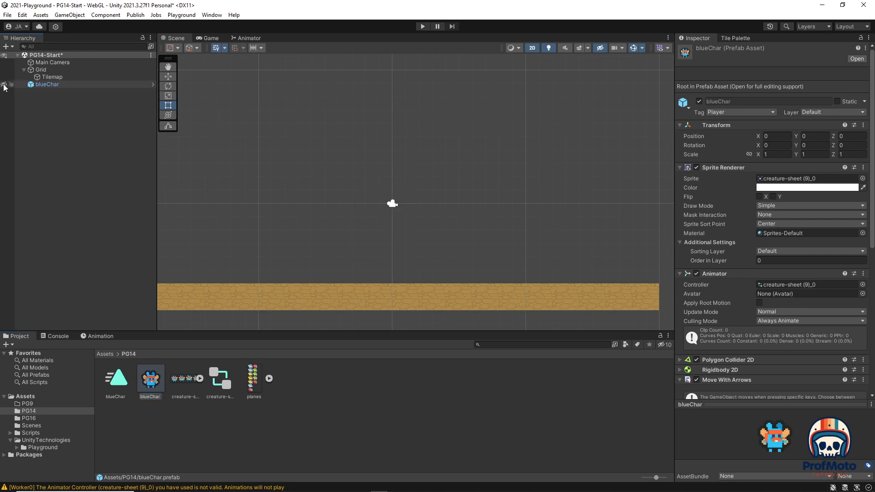
# Step: Place the red plane sprites planes_1, planes_9 and planes_12 in the scene as an animation saved as redBiplane
pyautogui.click(269, 378)
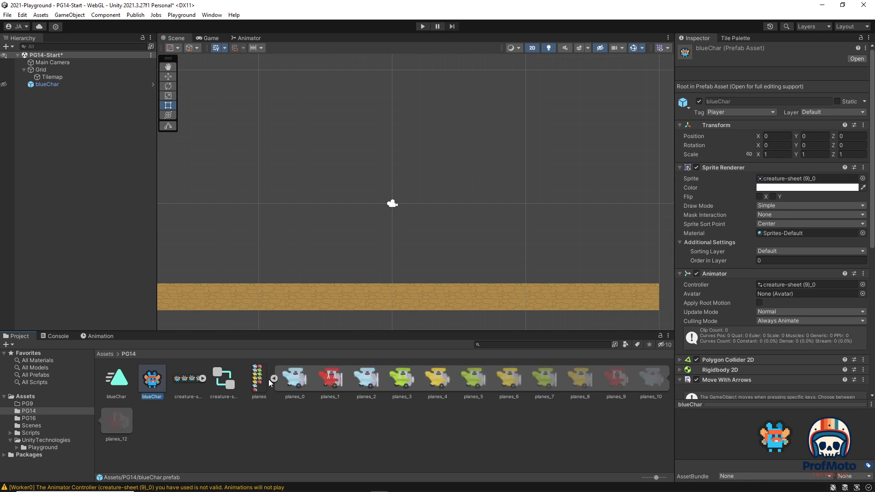
pyautogui.click(328, 379)
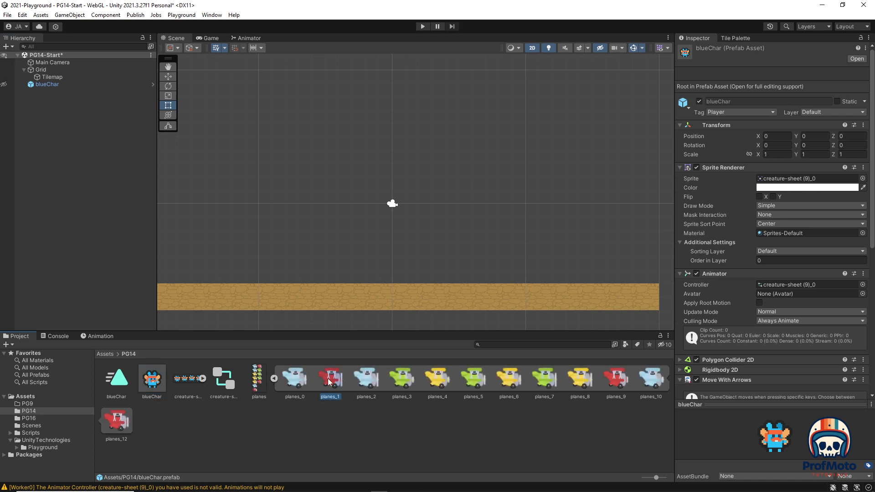
pyautogui.keyDown('ctrl'); pyautogui.click(621, 381); pyautogui.keyUp('ctrl')
pyautogui.keyDown('ctrl'); pyautogui.click(115, 431); pyautogui.keyUp('ctrl')
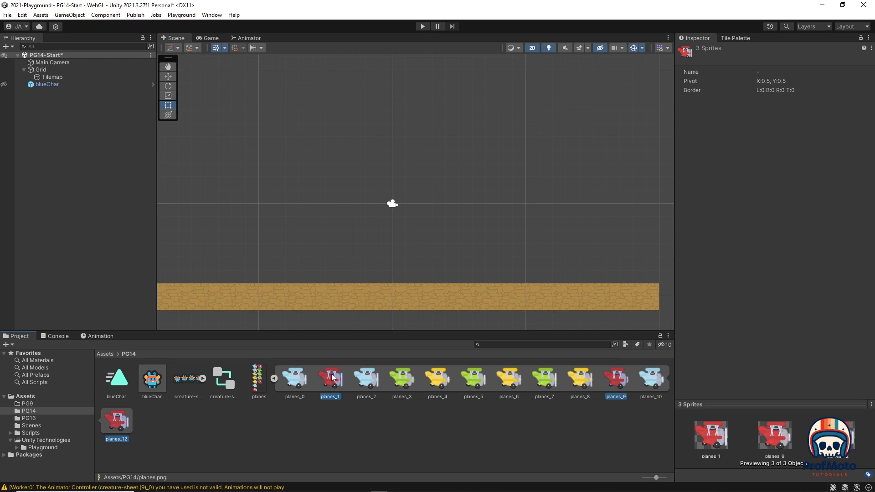
pyautogui.moveTo(334, 384); pyautogui.dragTo(381, 196)
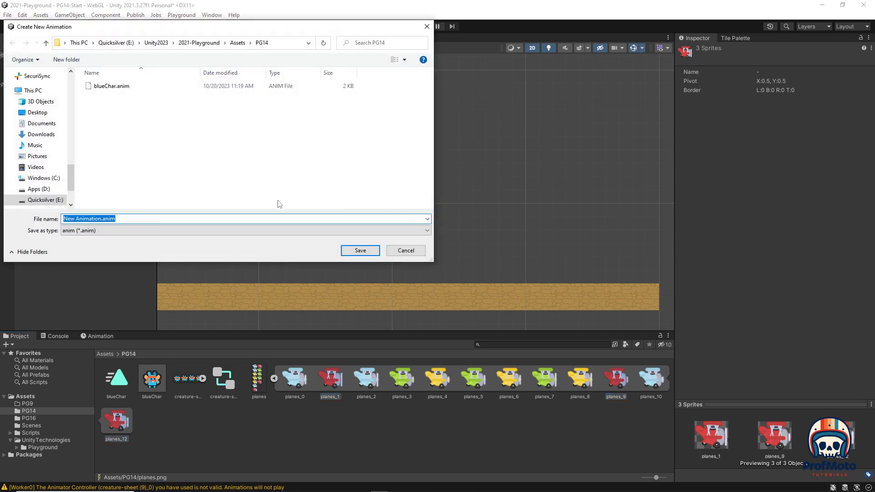
pyautogui.write('red')
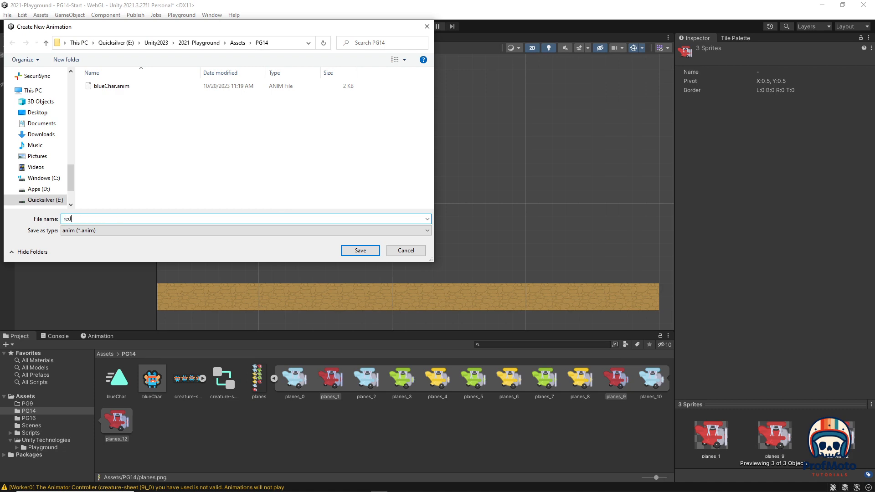
pyautogui.write('Bipp')
pyautogui.press('BackSpace')
pyautogui.press('BackSpace')
pyautogui.write('plane')
pyautogui.press('Return')
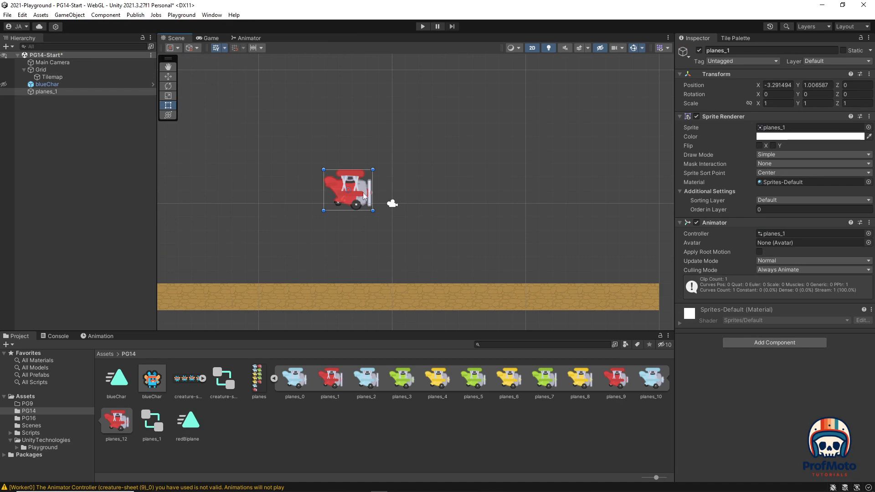
# Step: Set the red plane object's X and Y position to 0
pyautogui.click(773, 85)
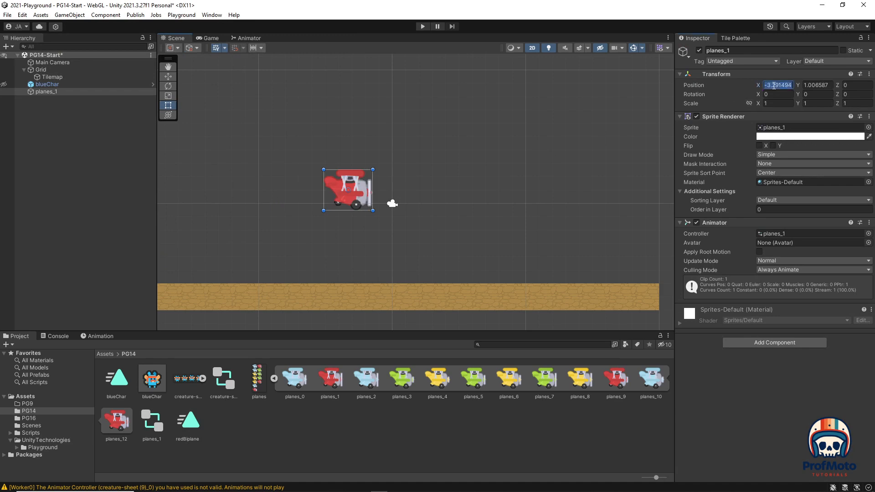
pyautogui.press('Tab')
pyautogui.write('0')
pyautogui.click(773, 86)
pyautogui.write('0')
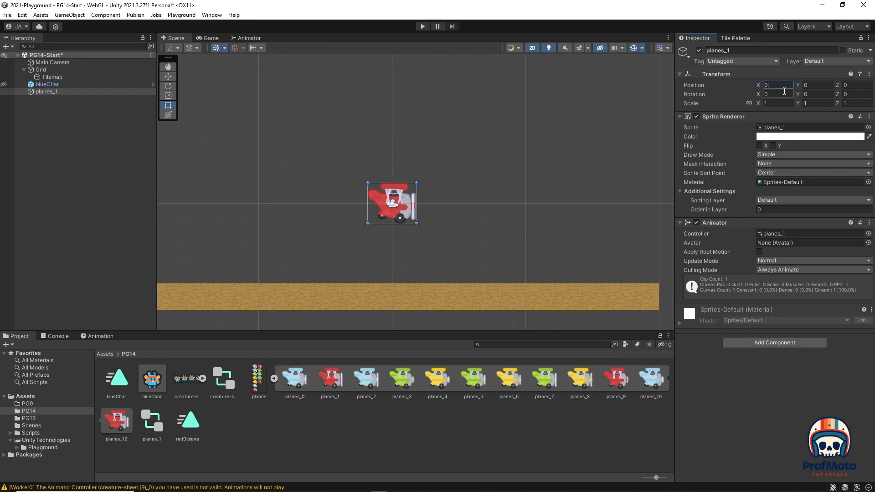
pyautogui.press('Tab')
# Step: Add Polygon Collider 2D and Move With Arrows components to the red plane
pyautogui.click(752, 343)
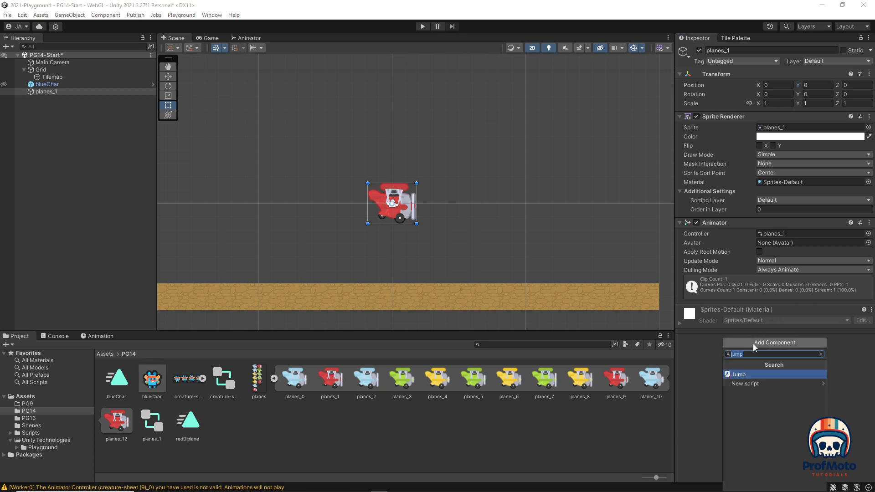
pyautogui.write('poly')
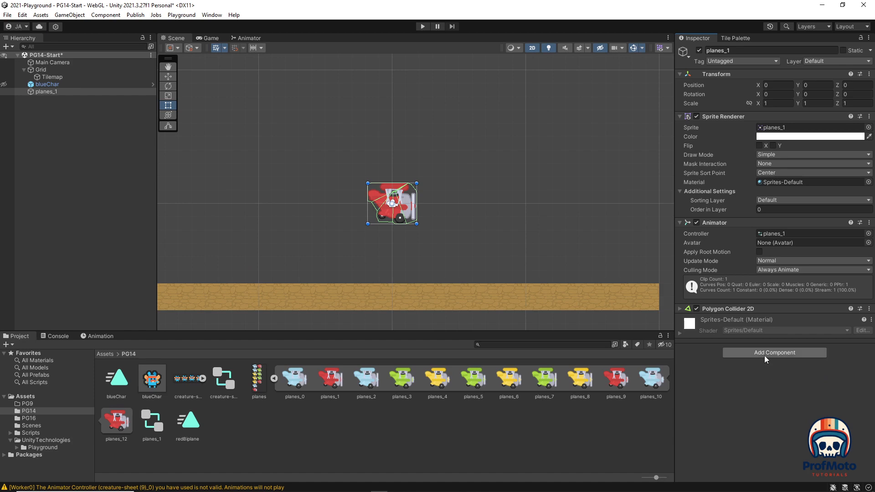
pyautogui.click(762, 354)
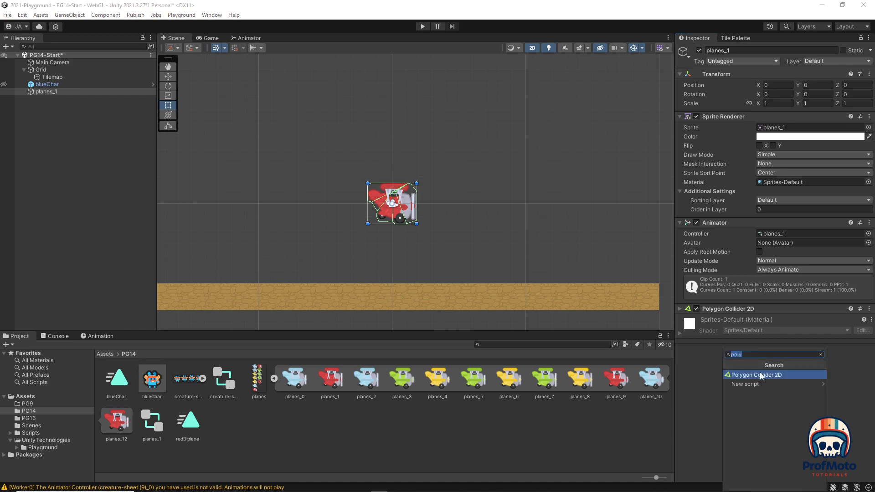
pyautogui.write('m')
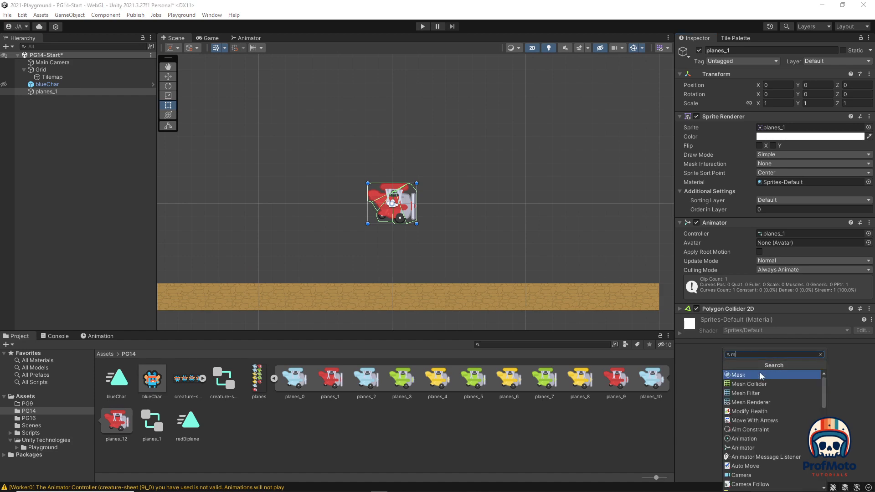
pyautogui.write('ove')
pyautogui.click(759, 373)
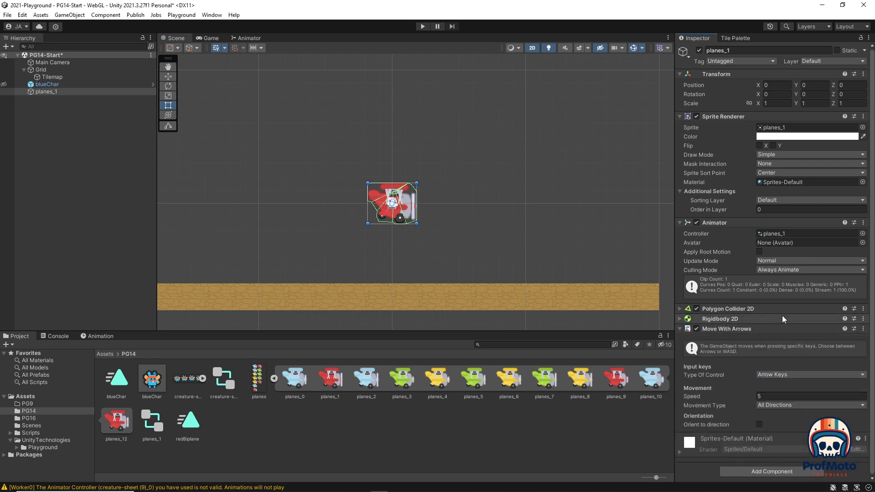
# Step: Configure the plane's Move With Arrows with WASD control, Speed 8, Only Horizontal movement, and Orient to direction enabled with Look Axis Right
pyautogui.click(793, 377)
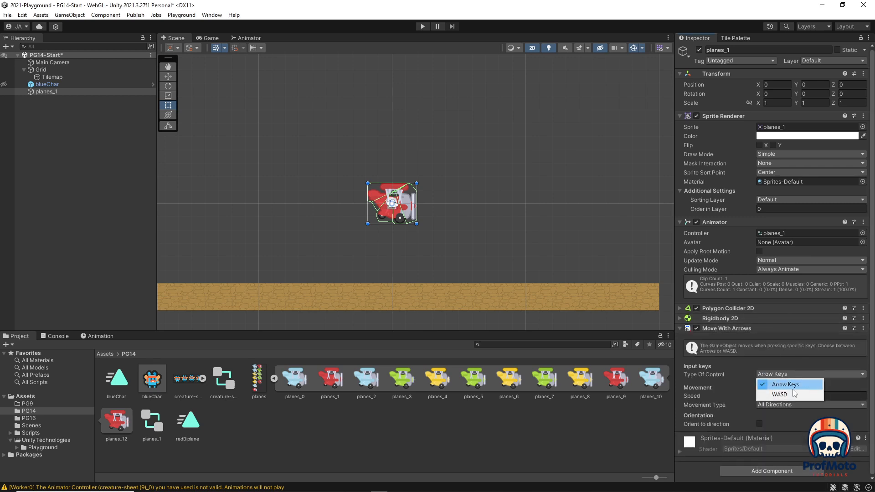
pyautogui.click(775, 392)
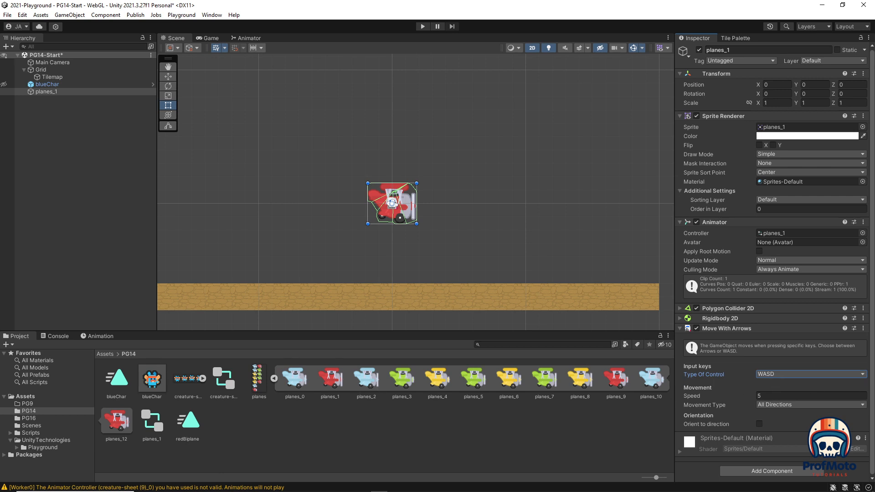
pyautogui.click(716, 395)
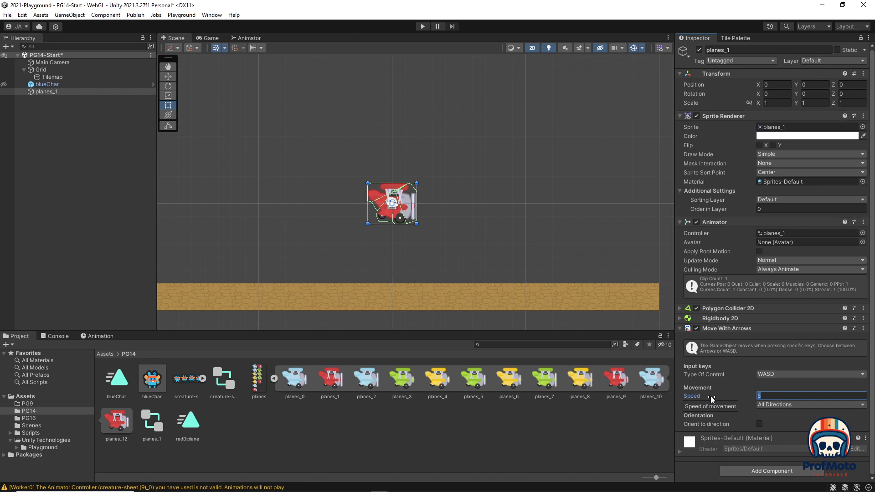
pyautogui.write('8')
pyautogui.click(786, 404)
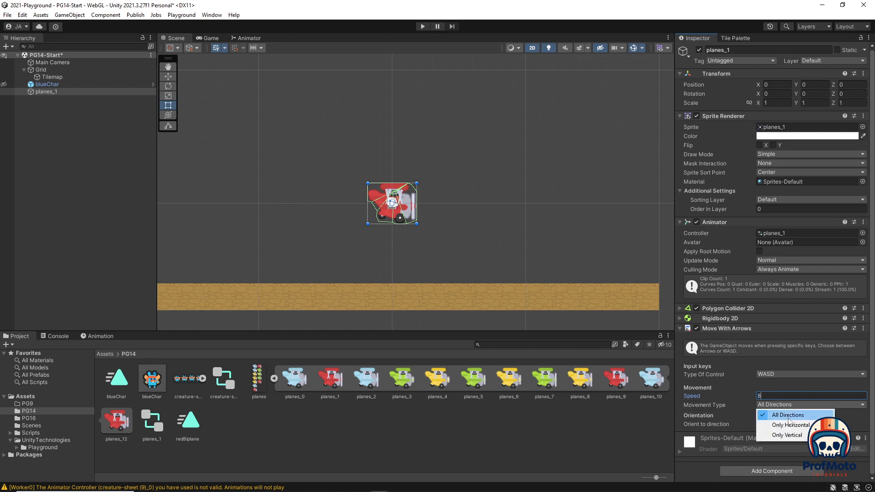
pyautogui.click(785, 426)
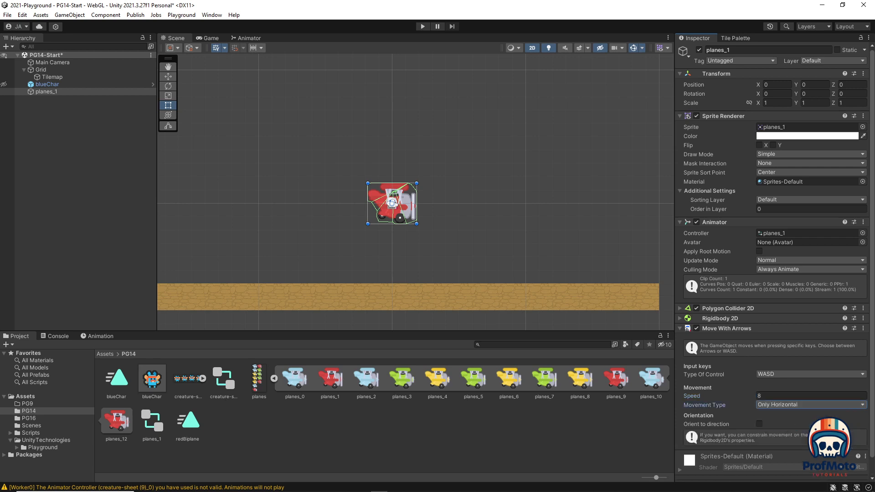
pyautogui.click(759, 424)
pyautogui.click(780, 433)
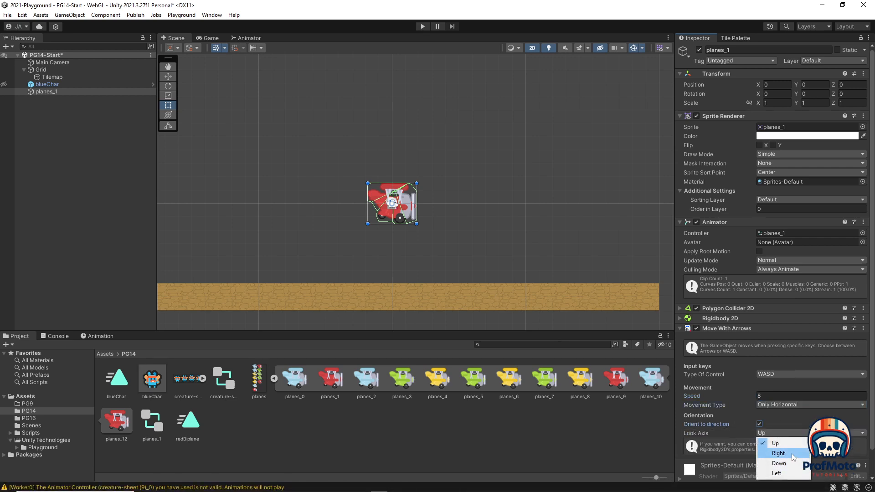
pyautogui.click(792, 453)
# Step: Add a second Move With Arrows component to the plane with WASD control, Only Vertical movement and Speed 2
pyautogui.scroll(-3, 745, 359)
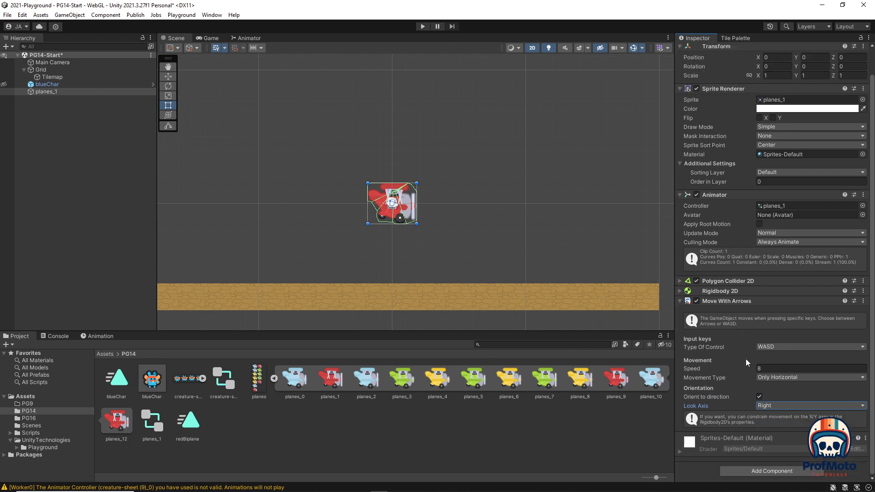
pyautogui.click(758, 469)
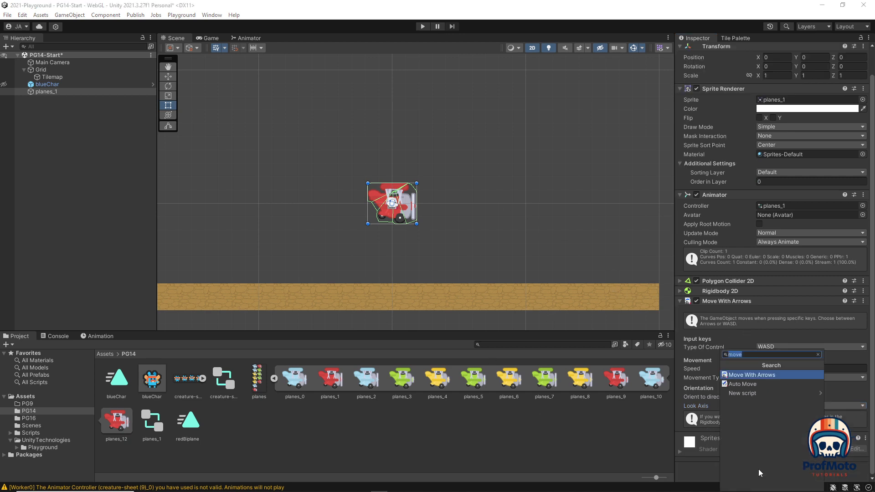
pyautogui.click(778, 374)
pyautogui.scroll(-10, 781, 359)
pyautogui.click(780, 373)
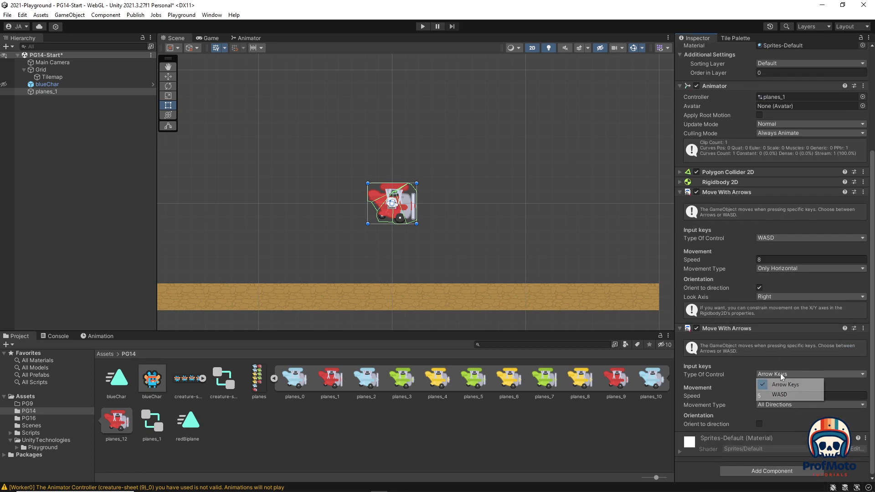
pyautogui.click(780, 396)
pyautogui.click(786, 404)
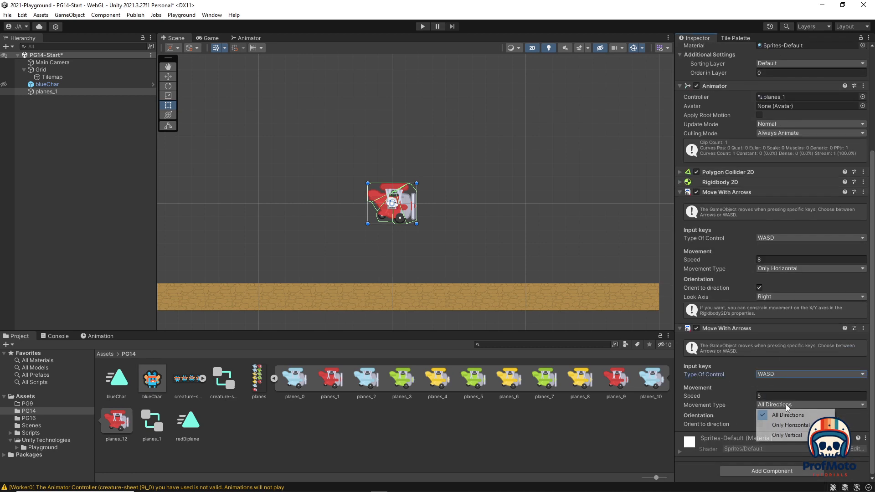
pyautogui.click(780, 423)
pyautogui.click(769, 396)
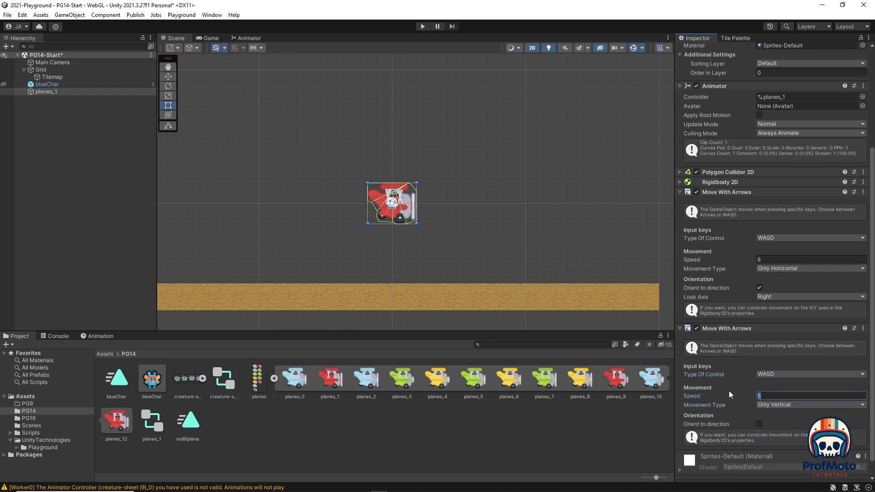
pyautogui.write('2')
pyautogui.click(551, 241)
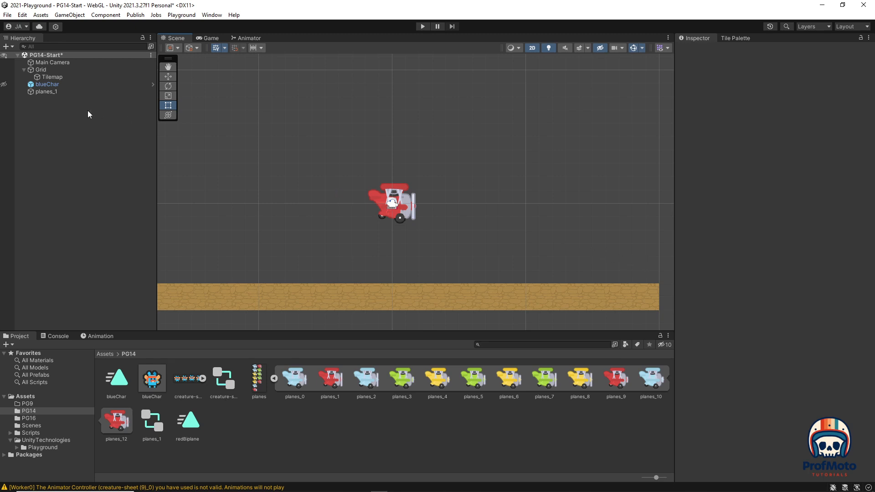
# Step: Rename the plane object redBiplane and save it as a prefab in the PG14 folder
pyautogui.click(40, 92)
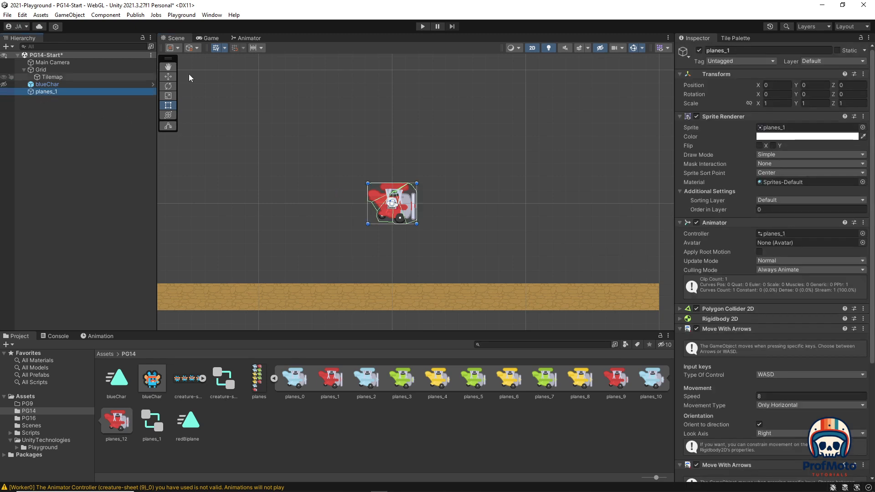
pyautogui.click(720, 50)
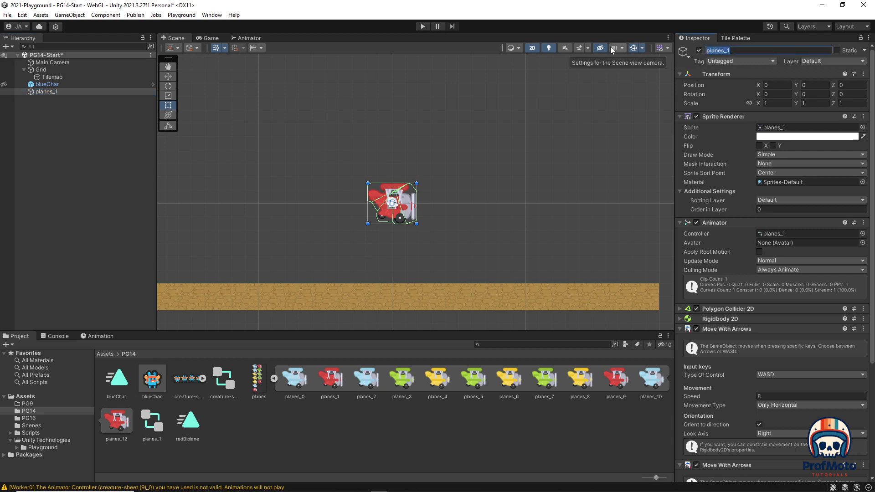
pyautogui.write('redBipp')
pyautogui.press('BackSpace')
pyautogui.write('lane')
pyautogui.press('Return')
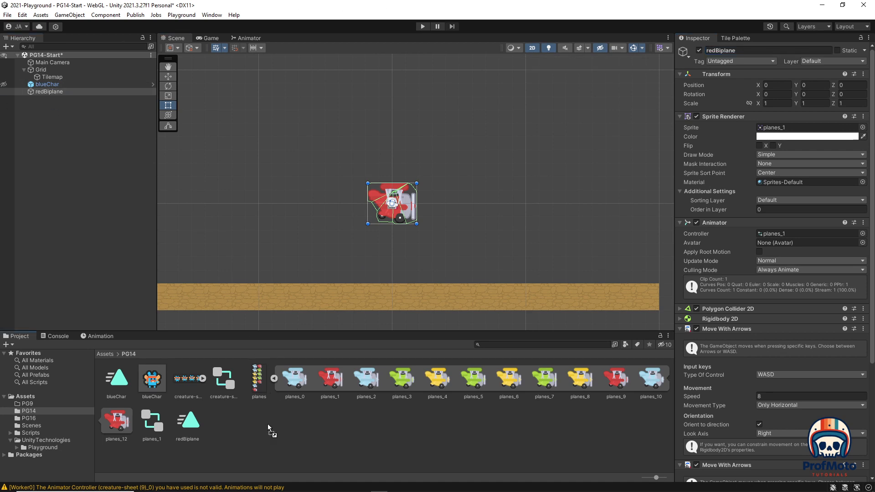
pyautogui.moveTo(267, 424); pyautogui.dragTo(267, 423)
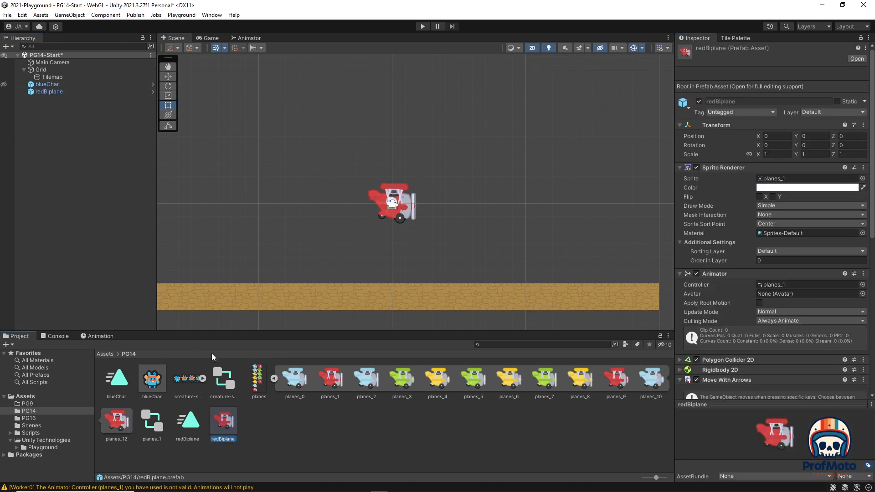
pyautogui.click(273, 378)
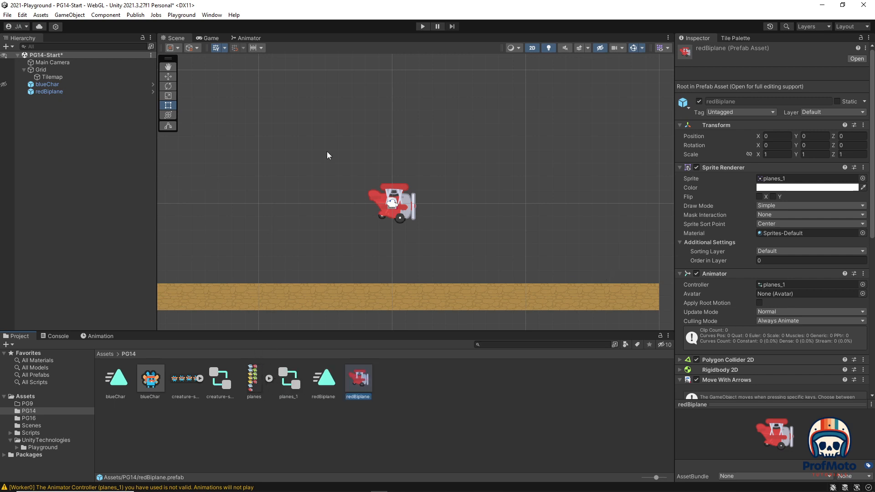
# Step: Assign the Player tag to the redBiplane prefab asset
pyautogui.click(50, 93)
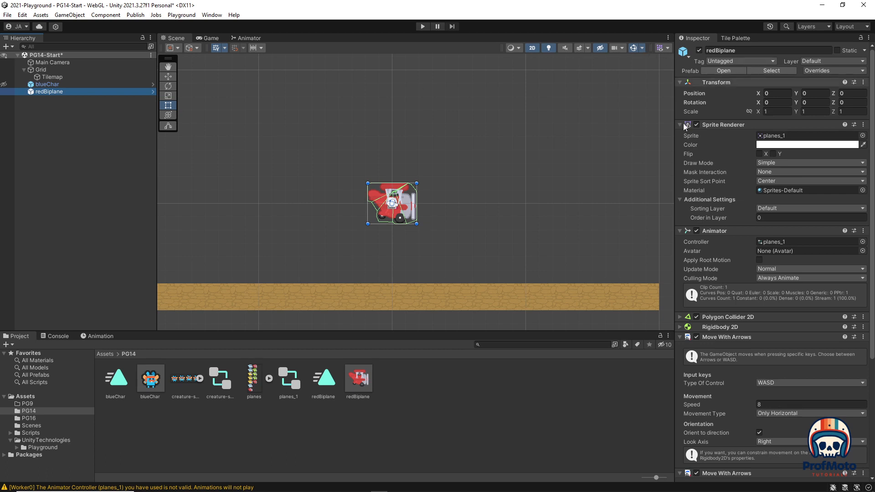
pyautogui.click(365, 380)
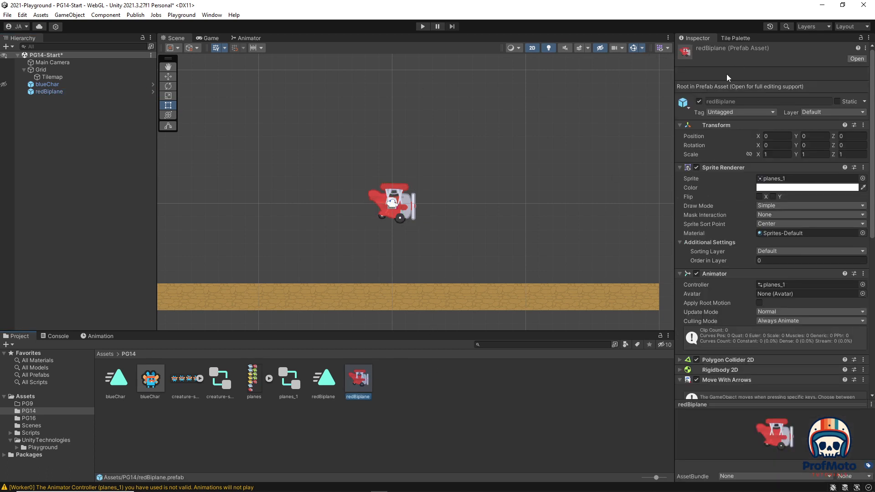
pyautogui.click(750, 112)
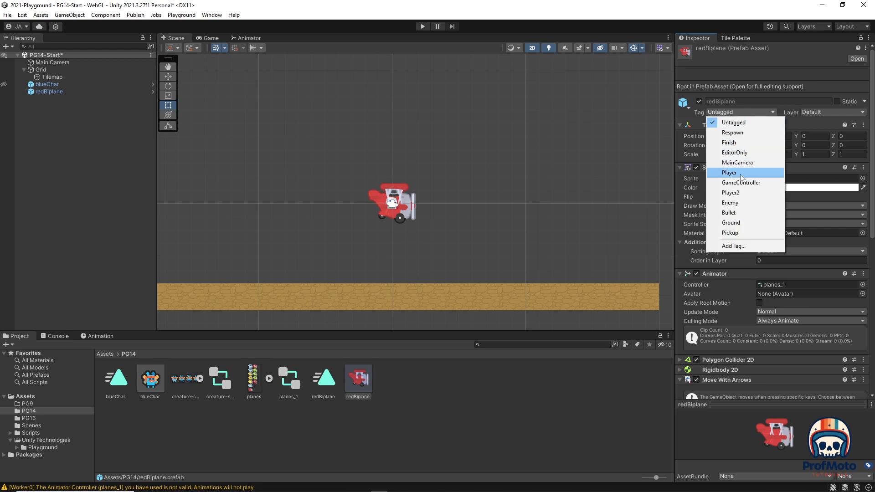
pyautogui.click(752, 172)
pyautogui.click(541, 379)
# Step: Delete redBiplane from the scene hierarchy and unhide blueChar in the scene view
pyautogui.click(53, 92)
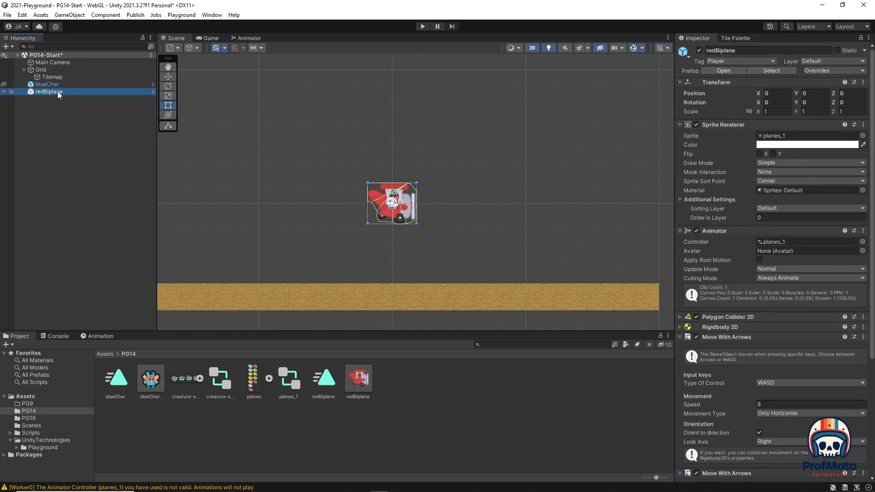
pyautogui.press('Delete')
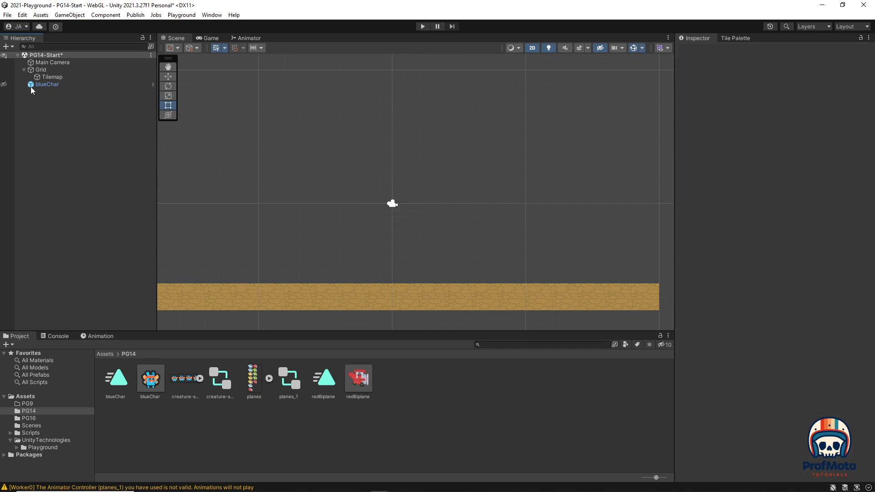
pyautogui.click(3, 85)
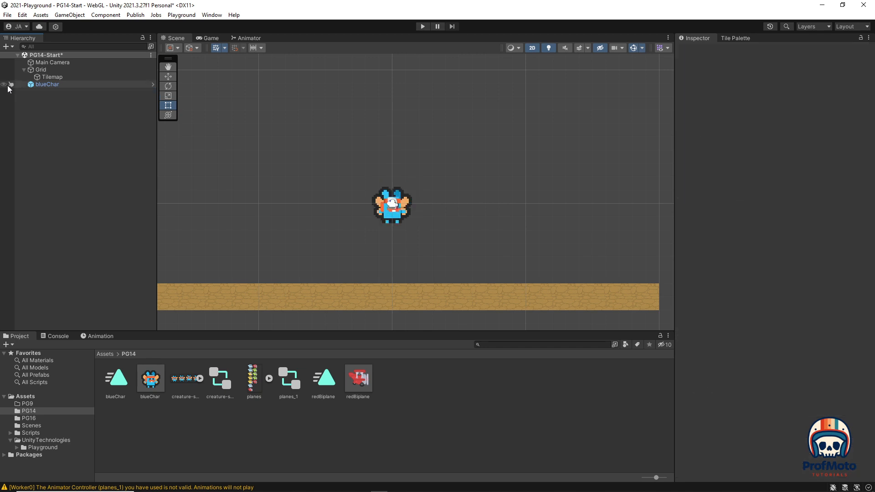
# Step: Run the scene to test blueChar's left and right movement and its jump, and stop play mode
pyautogui.click(422, 26)
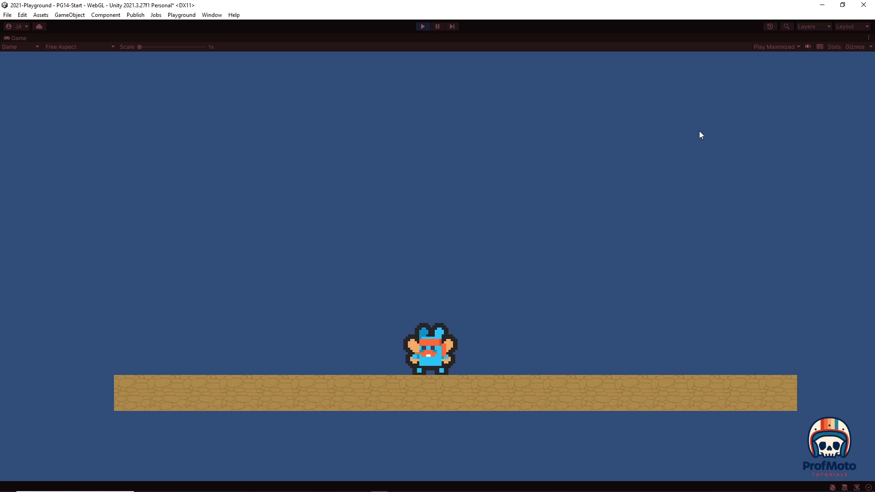
pyautogui.press('Right')
pyautogui.press('Left')
pyautogui.press('space')
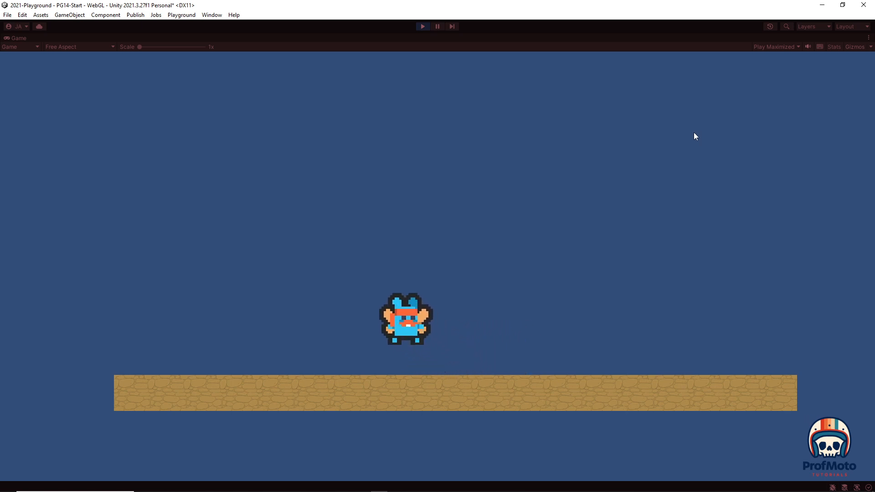
pyautogui.click(422, 27)
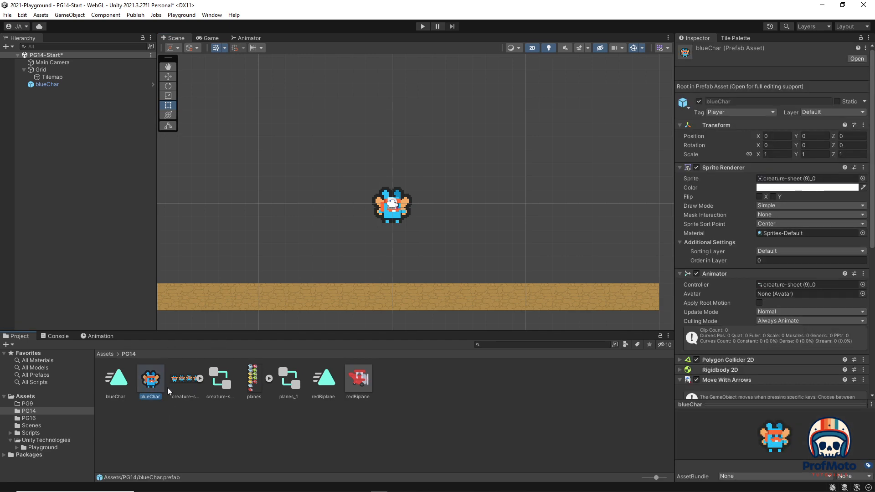
# Step: Save the scene as PG14-Setup.unity in the Scenes folder, replacing the existing file
pyautogui.scroll(-8, 768, 242)
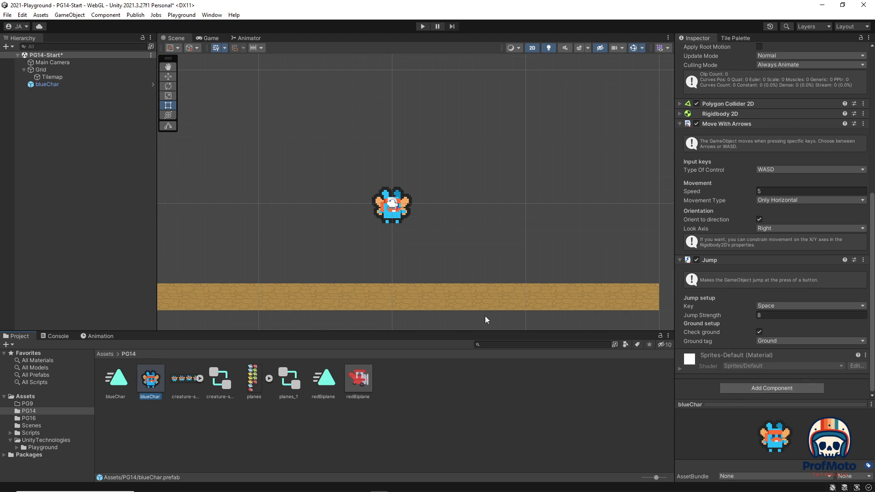
pyautogui.click(8, 15)
pyautogui.click(16, 69)
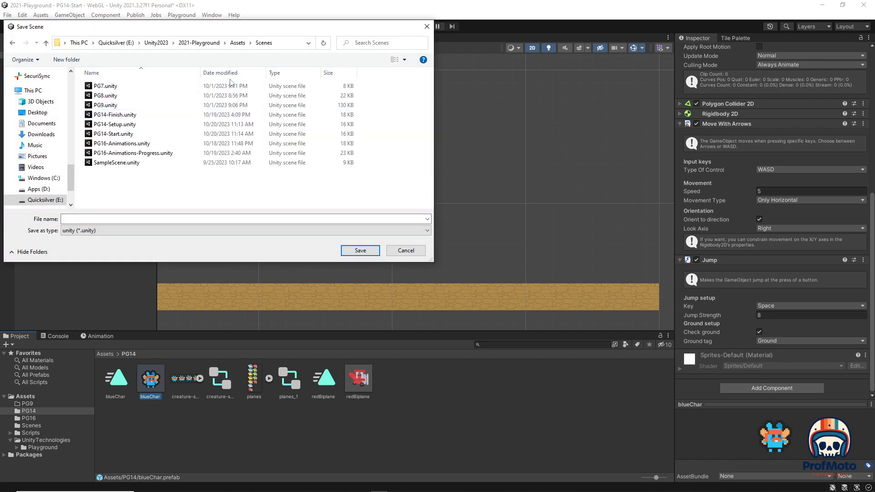
pyautogui.click(132, 124)
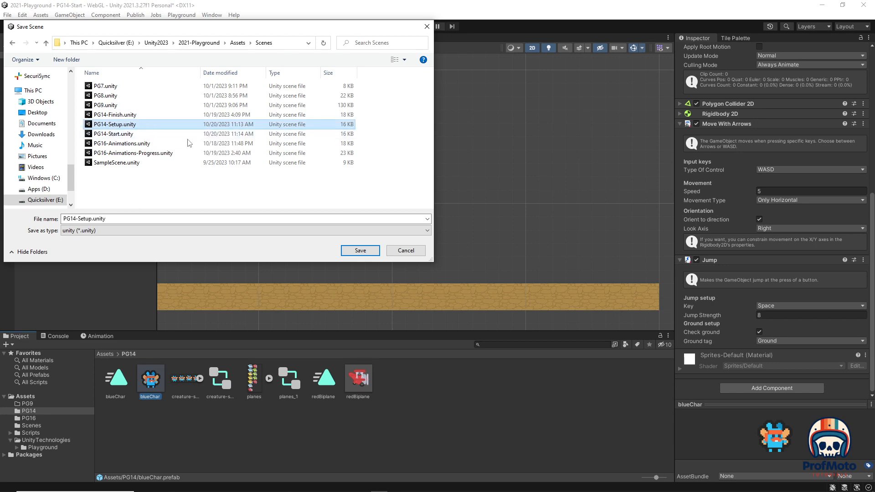
pyautogui.click(360, 251)
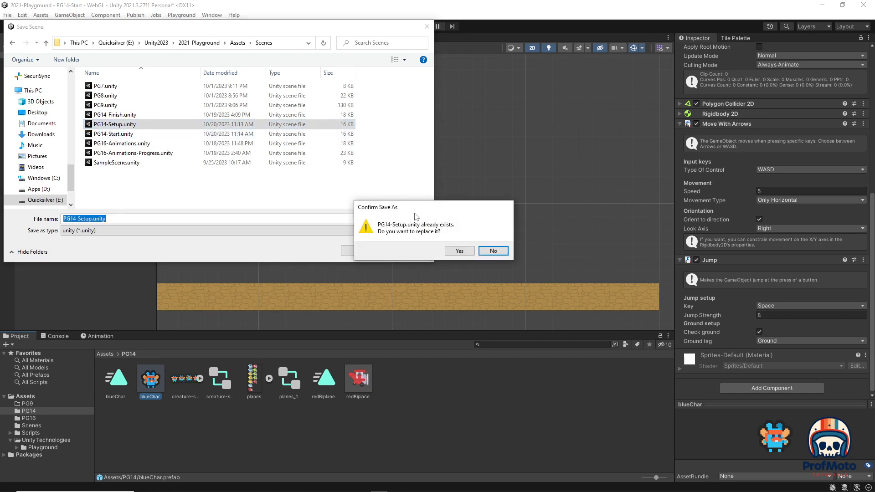
pyautogui.click(464, 250)
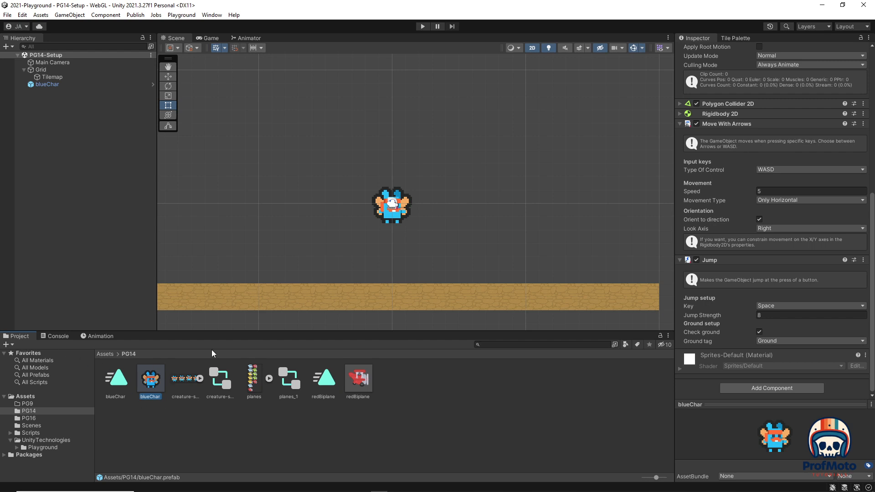
# Step: Add a Condition Key Press component to the blueChar prefab
pyautogui.click(775, 388)
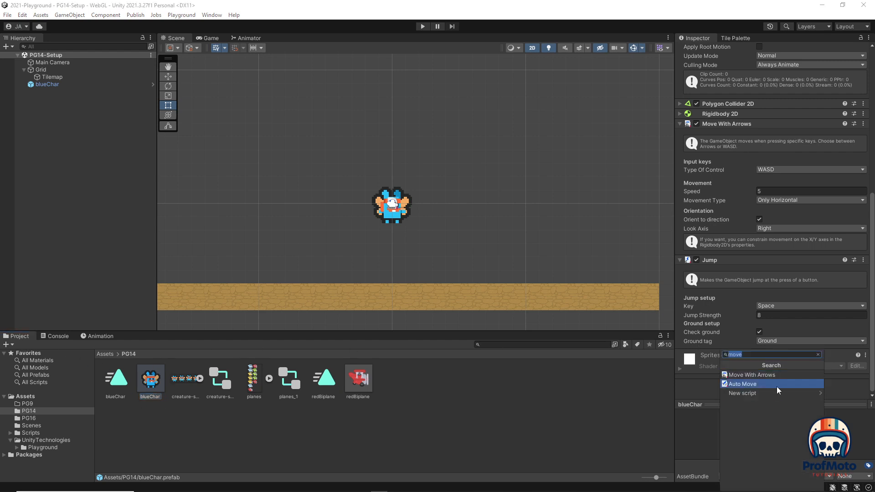
pyautogui.write('cond')
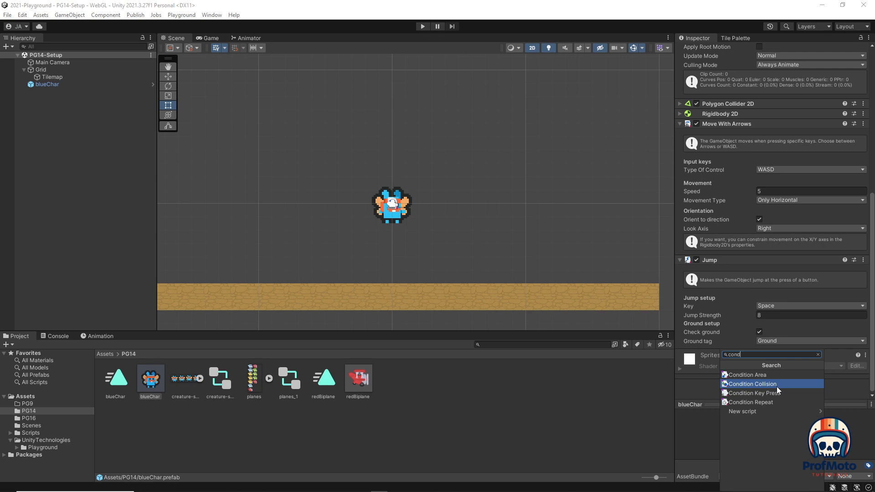
pyautogui.click(792, 392)
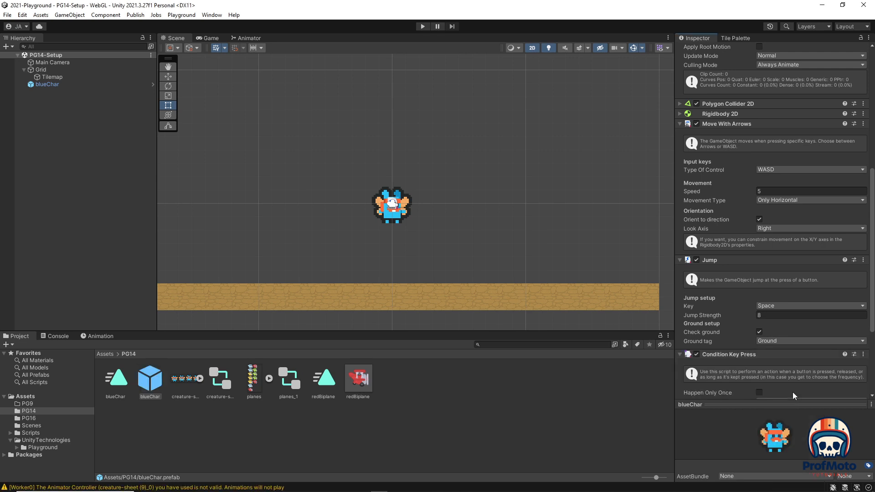
pyautogui.scroll(-5, 800, 286)
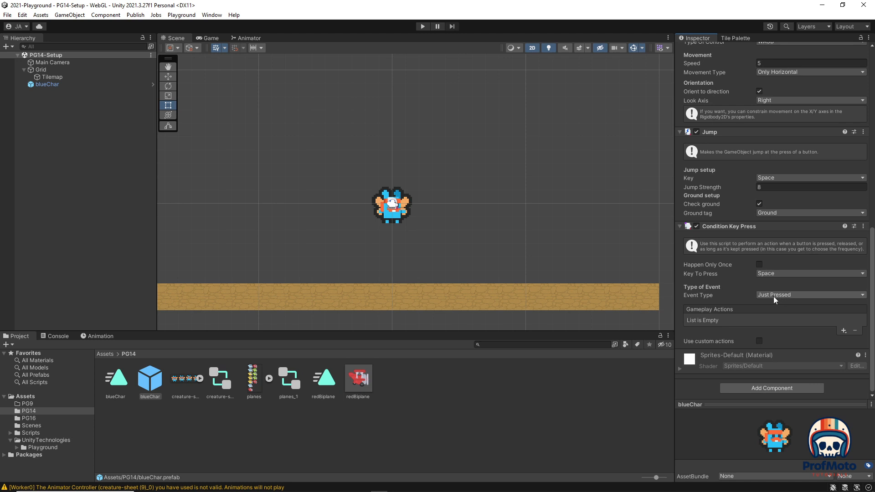
# Step: Set the Condition Key Press component's Key To Press to E
pyautogui.click(799, 273)
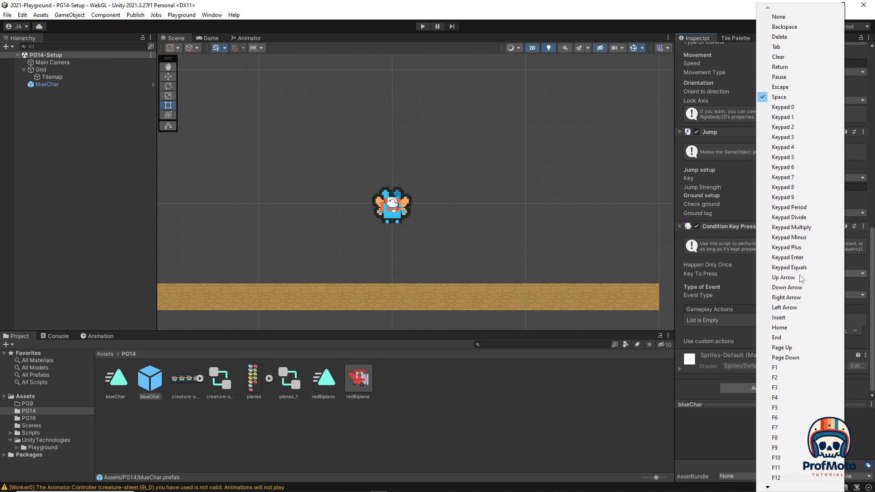
pyautogui.press('e')
pyautogui.press('e')
pyautogui.press('e')
pyautogui.press('e')
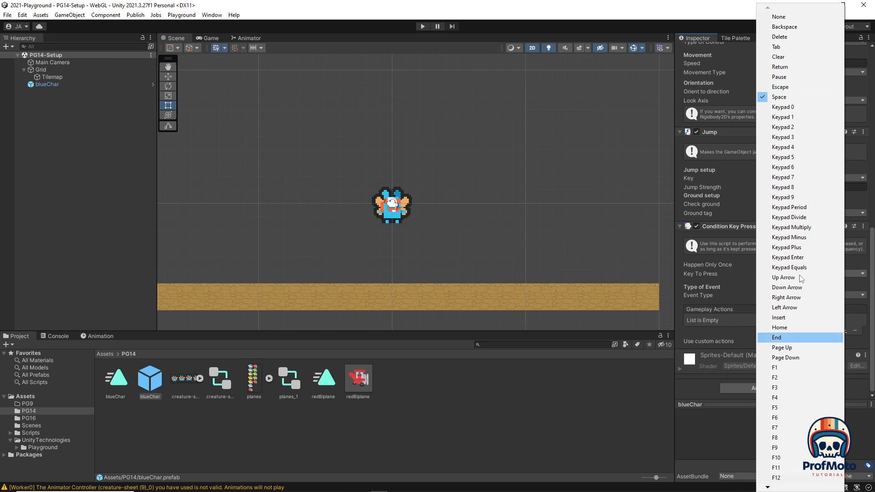
pyautogui.press('e')
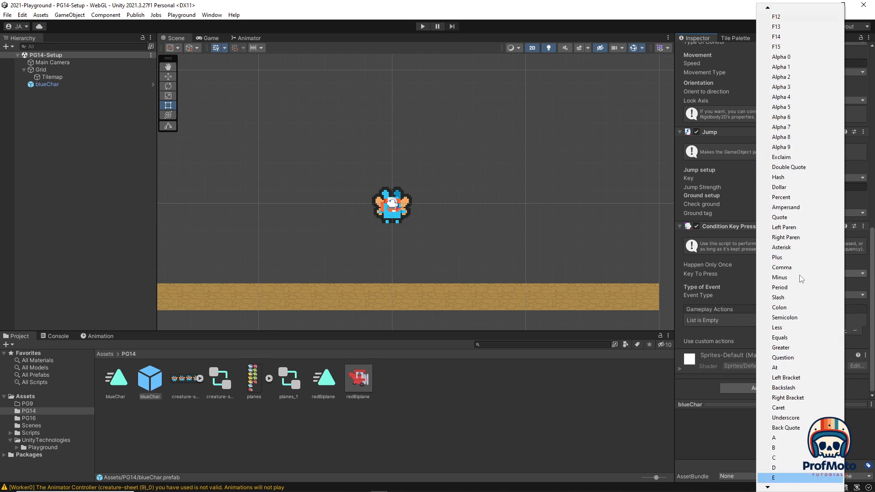
pyautogui.press('Return')
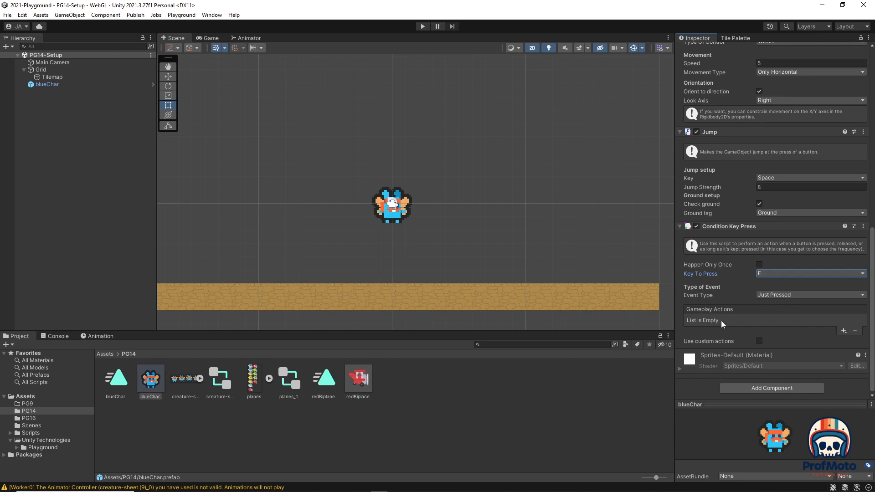
# Step: Add a CreateObjectAction to the Gameplay Actions of blueChar's Condition Key Press
pyautogui.click(844, 330)
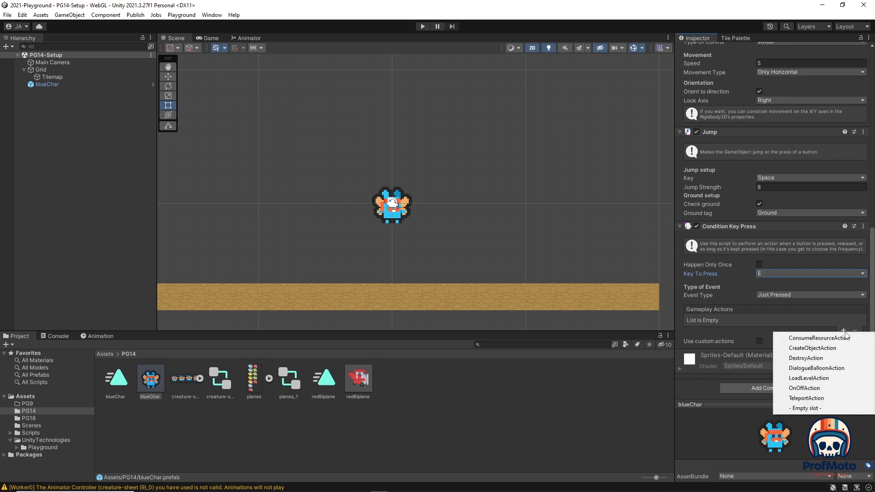
pyautogui.click(823, 348)
pyautogui.scroll(-5, 802, 297)
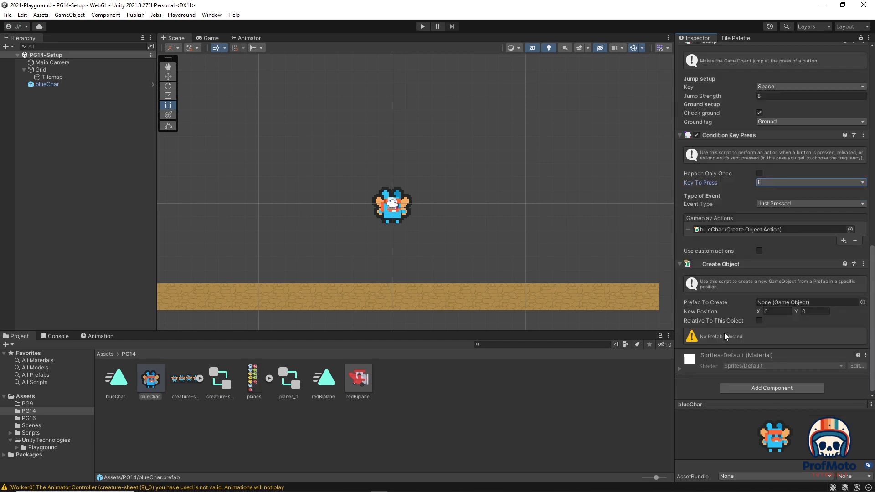
# Step: Set blueChar's Create Object action to create the redBiplane prefab relative to this object, with a New Position Y of 1
pyautogui.moveTo(362, 381); pyautogui.dragTo(790, 306)
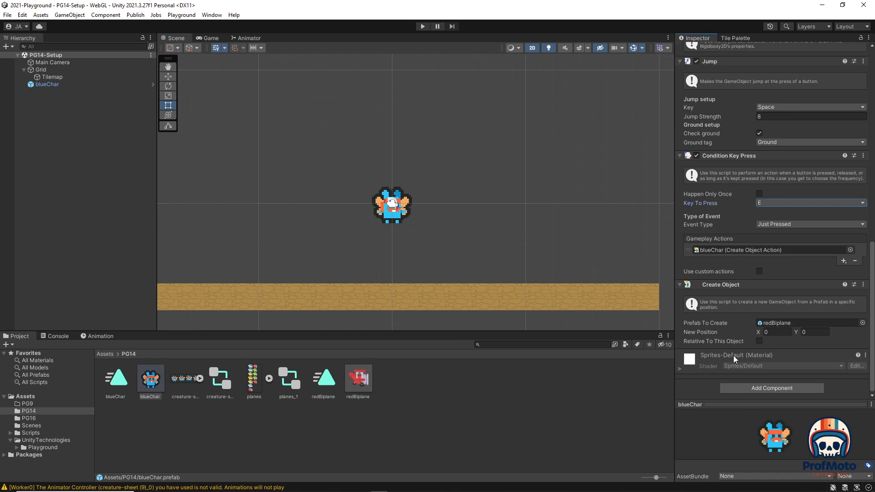
pyautogui.click(758, 342)
pyautogui.click(811, 331)
pyautogui.write('1')
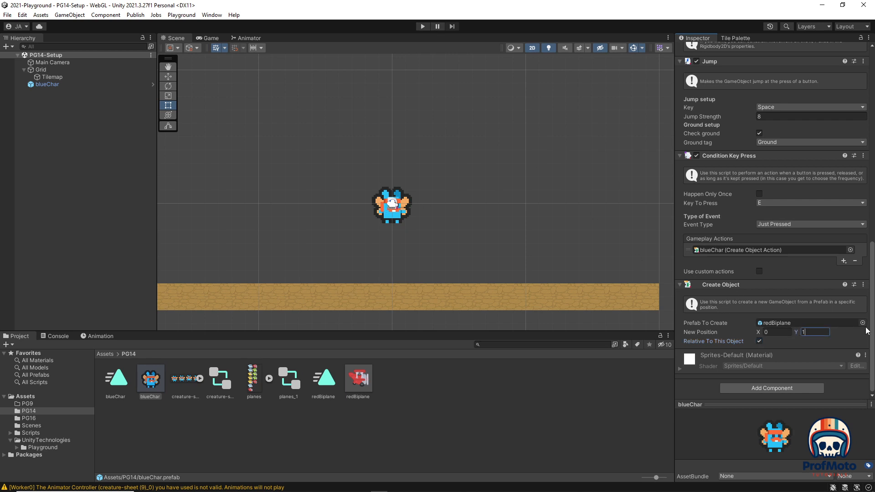
pyautogui.click(775, 332)
# Step: Add a DestroyAction to blueChar's Gameplay Actions and set its Target to This Object
pyautogui.click(843, 261)
pyautogui.click(818, 285)
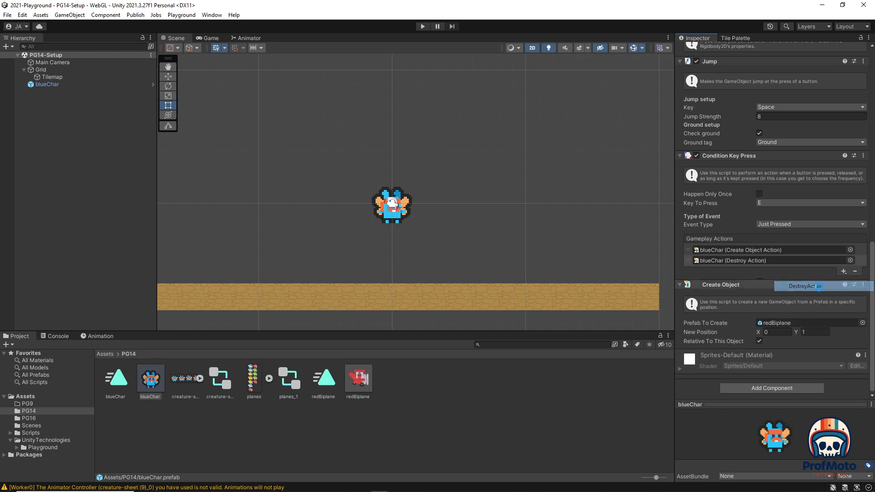
pyautogui.scroll(-3, 804, 314)
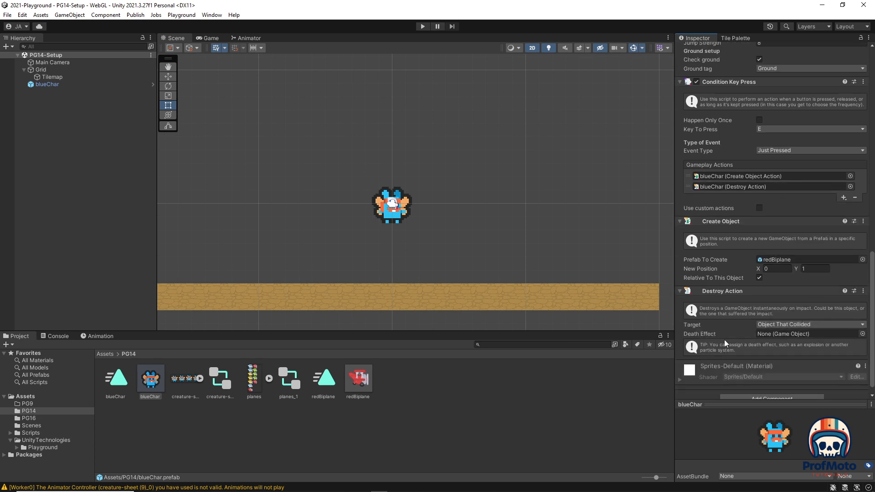
pyautogui.click(786, 324)
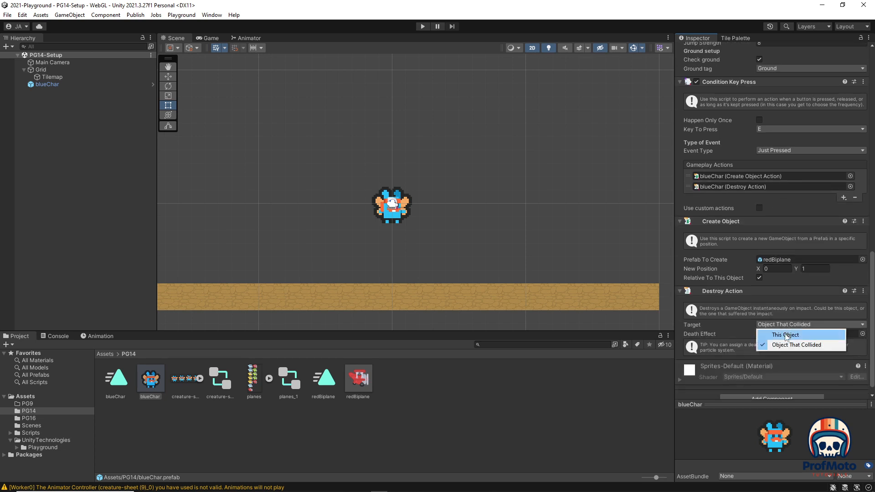
pyautogui.click(779, 333)
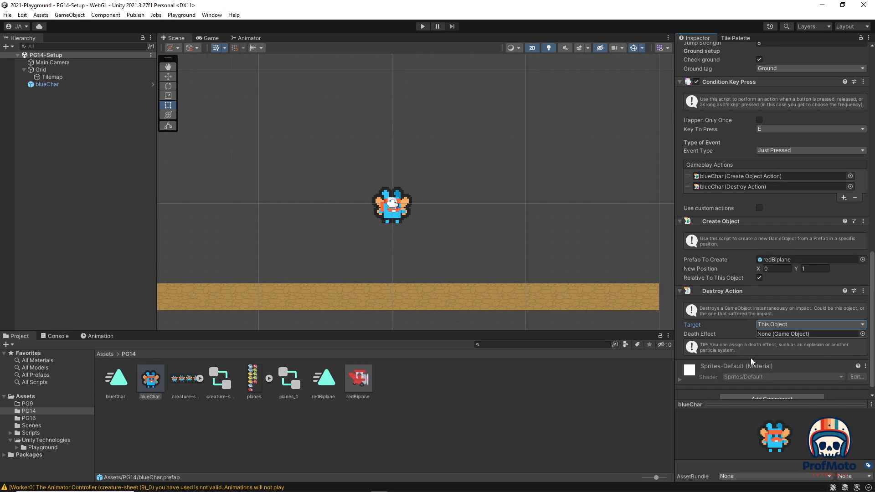
pyautogui.click(8, 16)
# Step: Run the game and test moving and jumping with blueChar in both directions
pyautogui.click(421, 26)
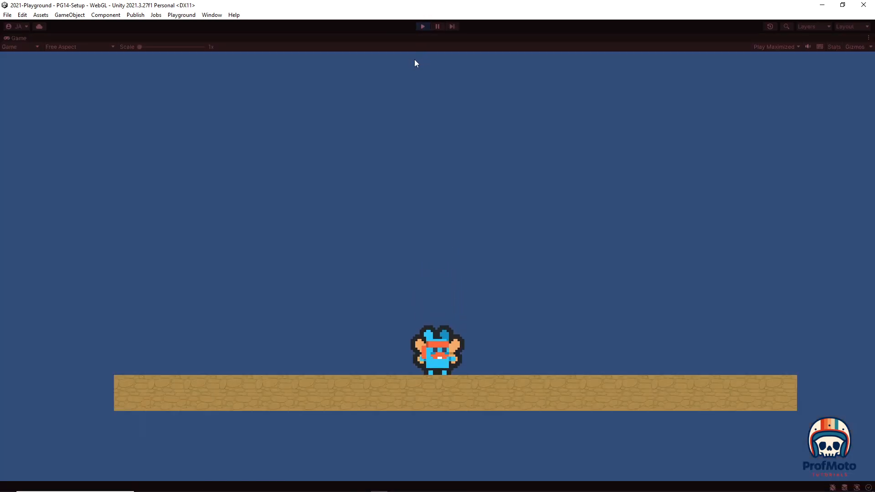
pyautogui.press('space')
pyautogui.press('Left')
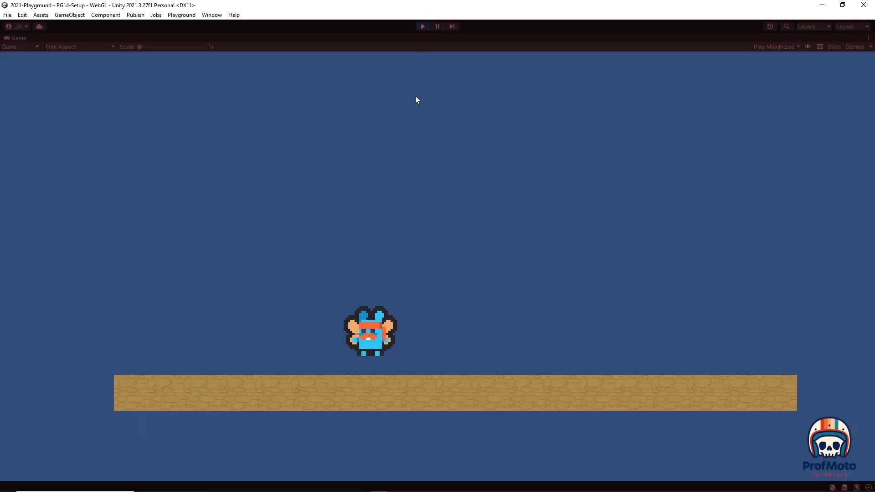
pyautogui.press('Right')
pyautogui.press('Left')
pyautogui.press('space')
pyautogui.press('Right')
pyautogui.press('Left')
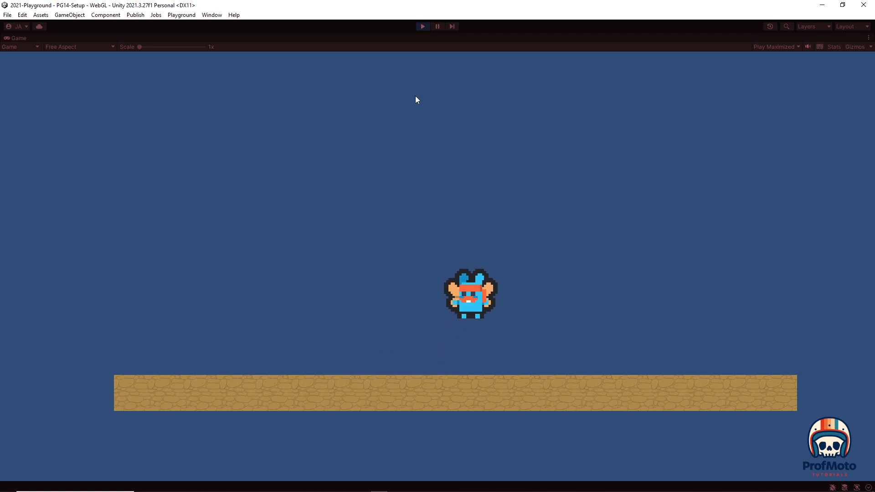
pyautogui.press('Right')
pyautogui.press('space')
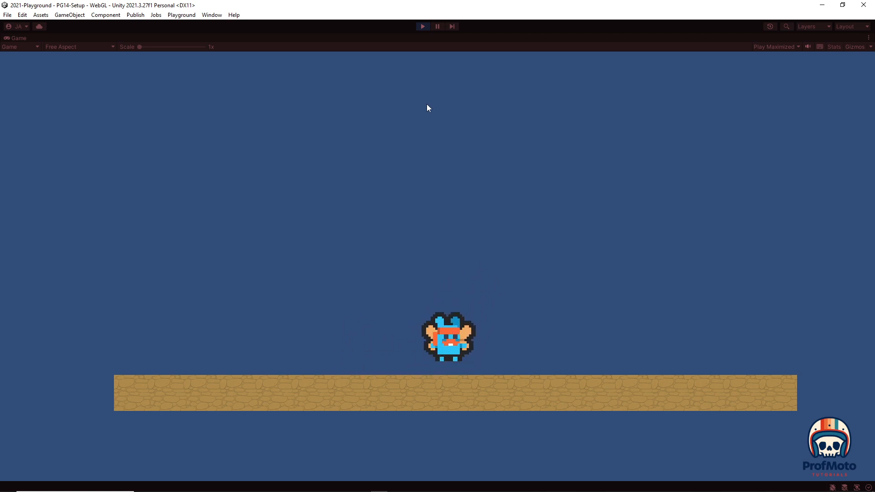
# Step: Switch blueChar into the red biplane, test driving and flying it in both directions, and stop the game
pyautogui.press('e')
pyautogui.press('Right')
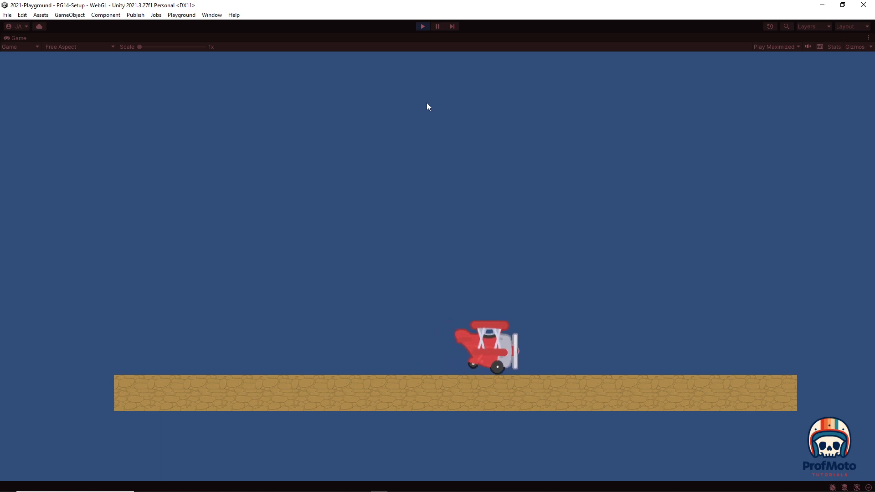
pyautogui.press('space')
pyautogui.press('Left')
pyautogui.press('Right')
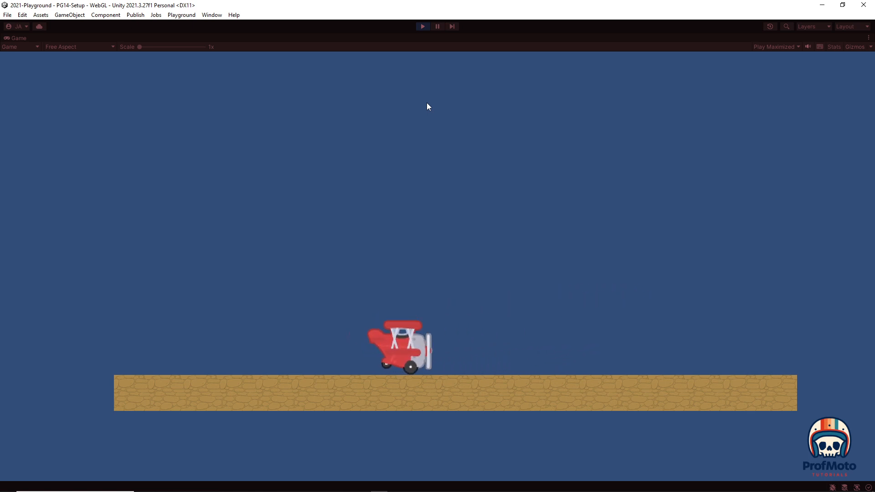
pyautogui.press('Right')
pyautogui.press('Left')
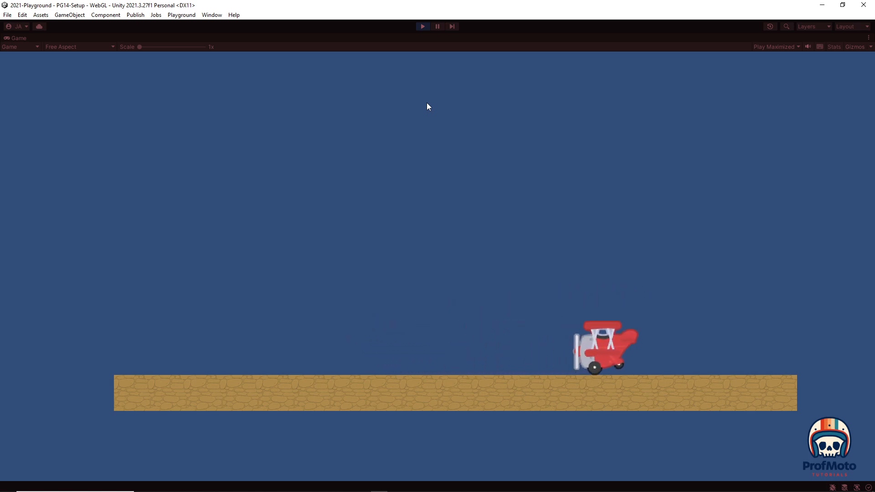
pyautogui.press('space')
pyautogui.press('Left')
pyautogui.press('Right')
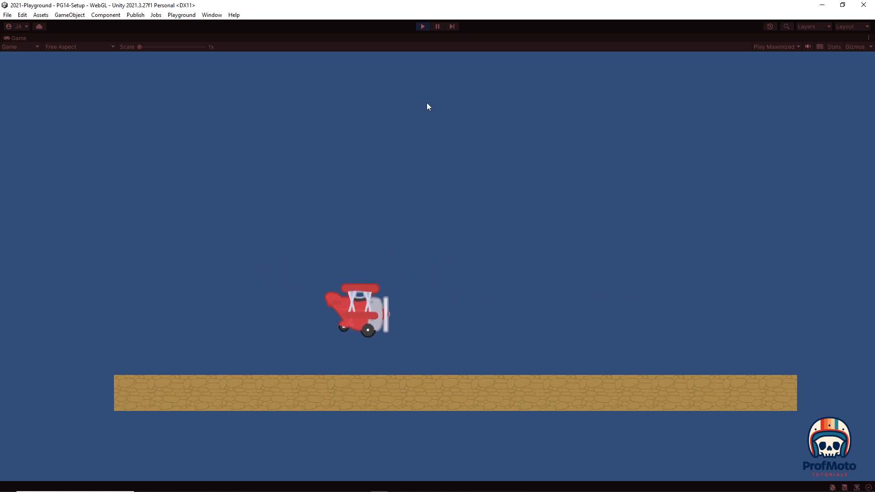
pyautogui.press('Left')
pyautogui.press('space')
pyautogui.press('Right')
pyautogui.press('space')
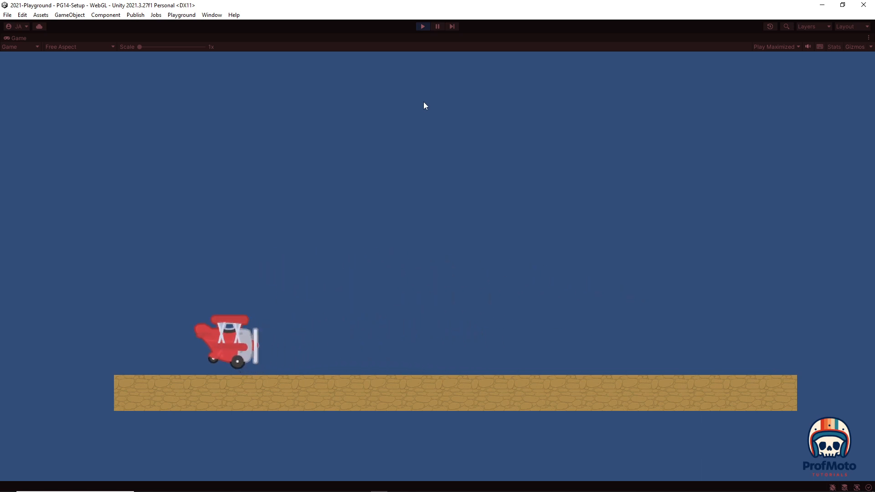
pyautogui.click(422, 28)
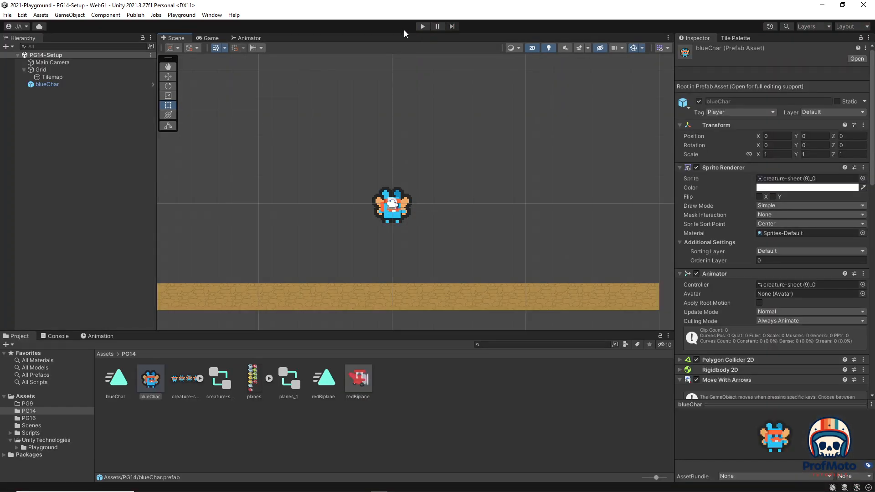
# Step: Add a Condition Key Press component to the redBiplane prefab
pyautogui.click(464, 377)
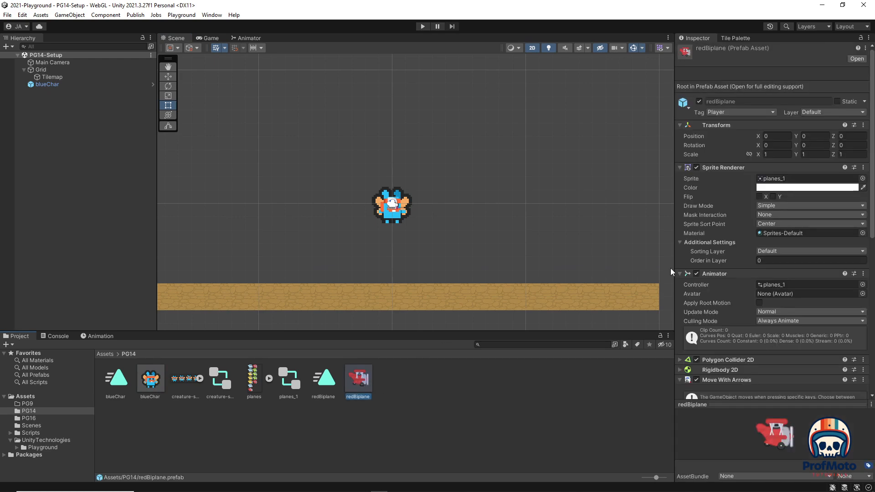
pyautogui.scroll(-10, 712, 257)
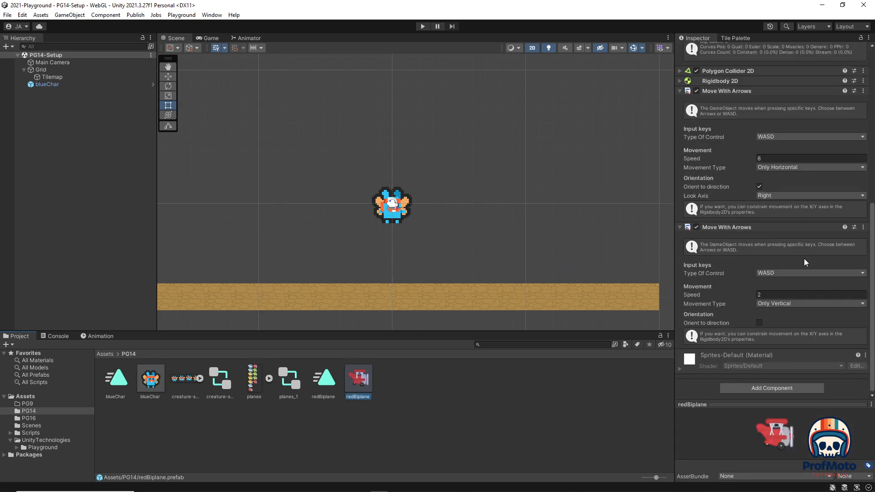
pyautogui.click(756, 388)
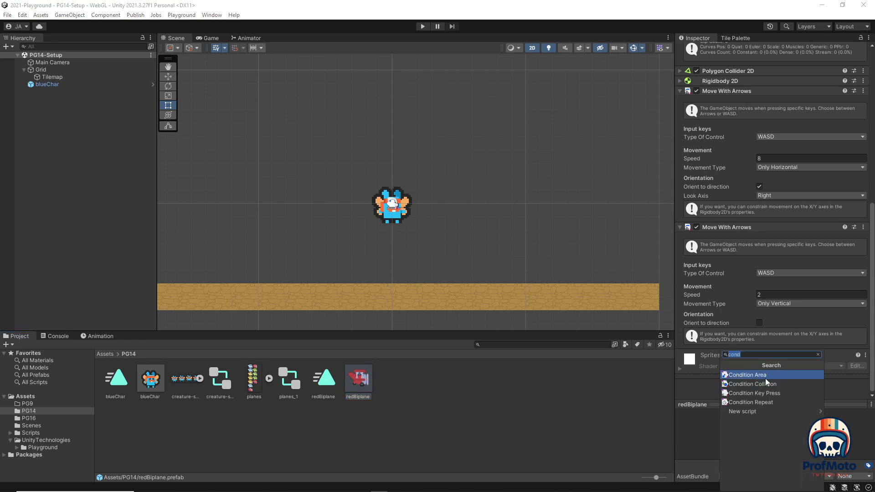
pyautogui.click(762, 392)
pyautogui.scroll(-5, 784, 315)
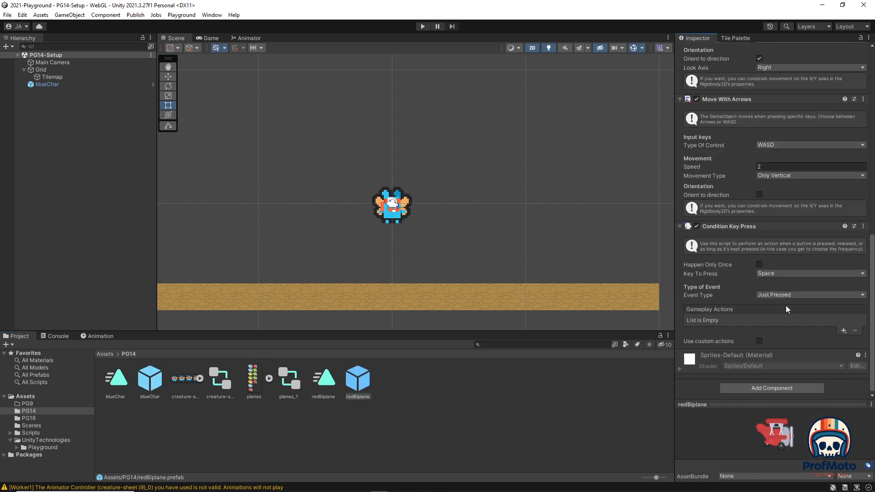
# Step: Set Key To Press to E in redBiplane's Condition Key Press component
pyautogui.click(783, 275)
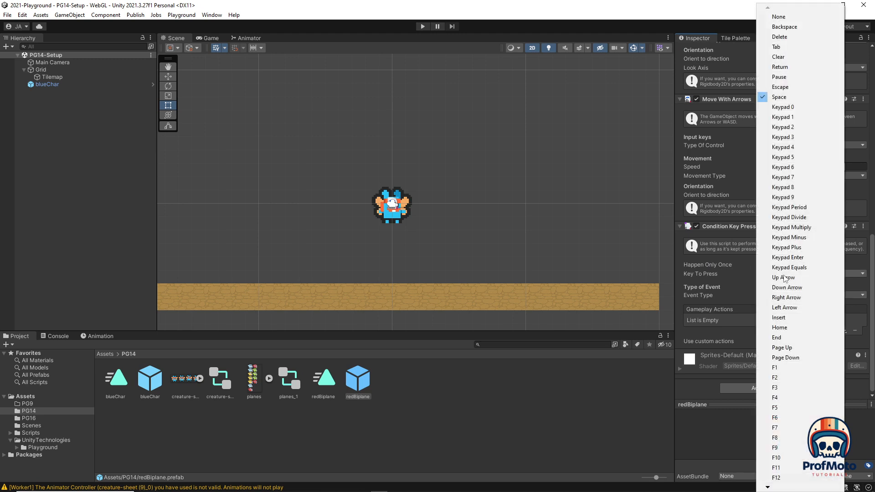
pyautogui.press('e')
pyautogui.press('e')
pyautogui.press('e')
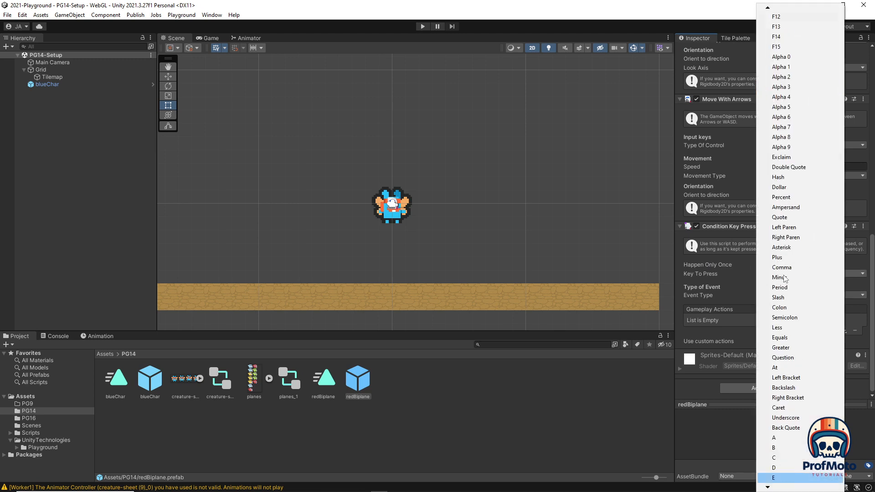
pyautogui.press('Return')
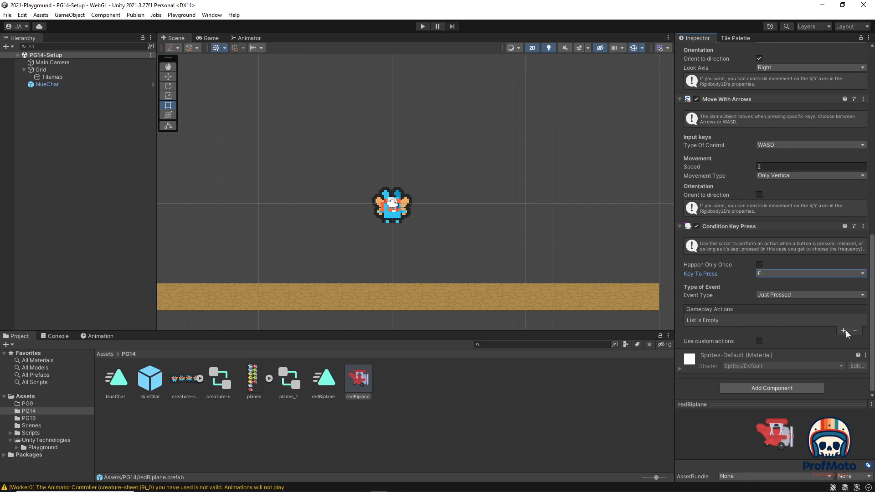
# Step: Add a CreateObjectAction to redBiplane's Gameplay Actions that creates the blueChar prefab relative to this object
pyautogui.click(844, 330)
pyautogui.click(822, 345)
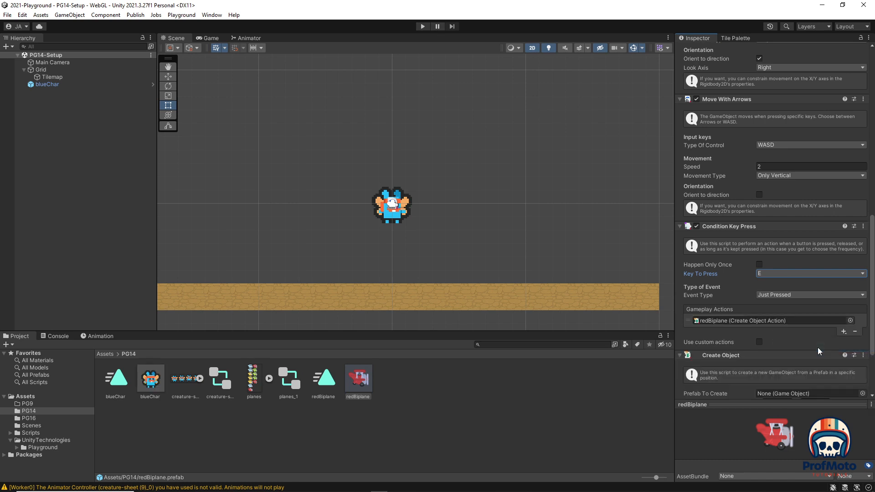
pyautogui.moveTo(143, 387); pyautogui.dragTo(783, 392)
pyautogui.scroll(-3, 797, 302)
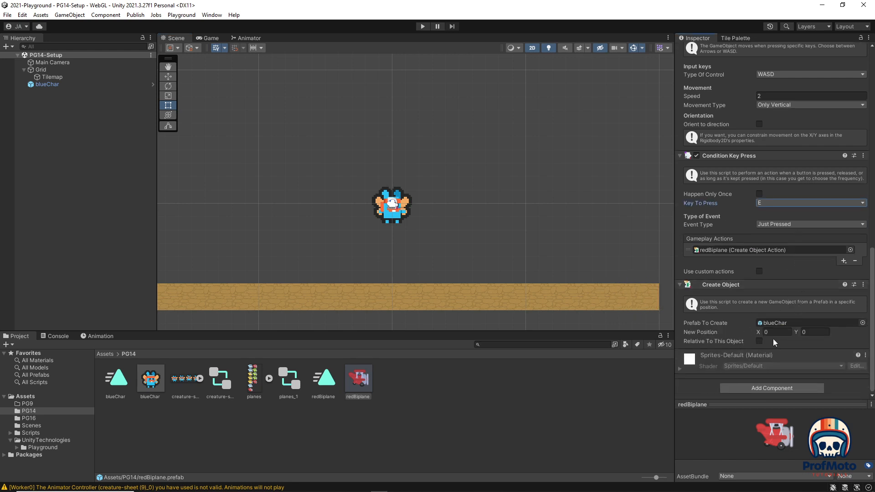
pyautogui.click(759, 341)
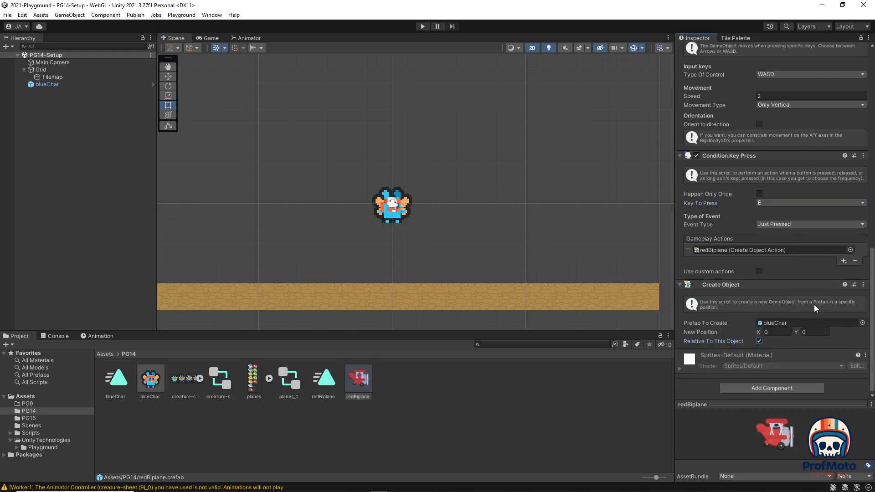
# Step: Add a DestroyAction to redBiplane's Gameplay Actions and set its Target to This Object
pyautogui.click(844, 261)
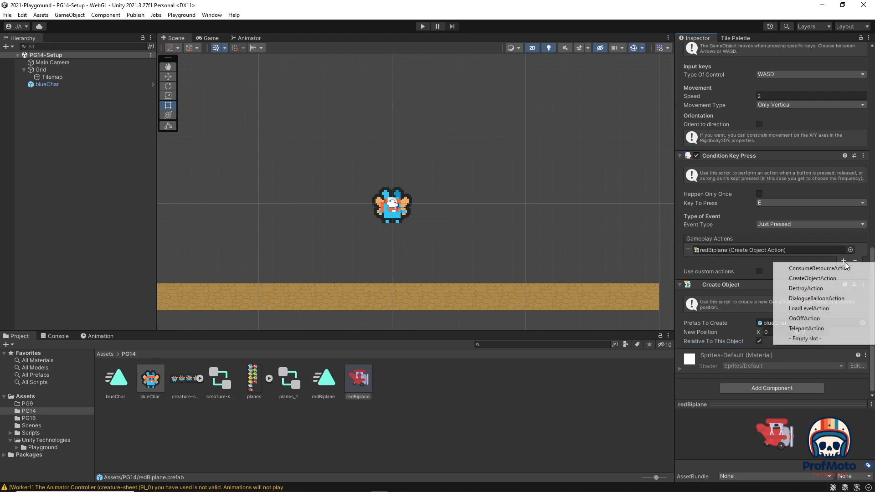
pyautogui.click(816, 288)
pyautogui.scroll(-4, 811, 291)
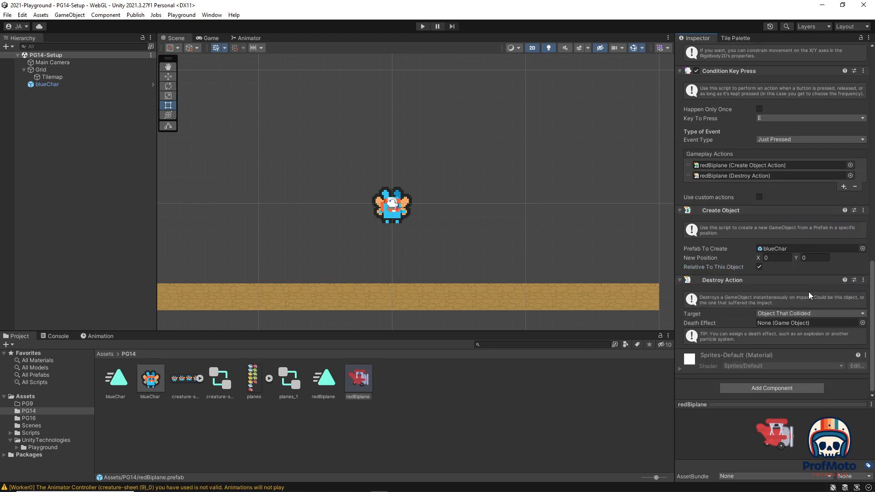
pyautogui.click(788, 313)
pyautogui.click(793, 321)
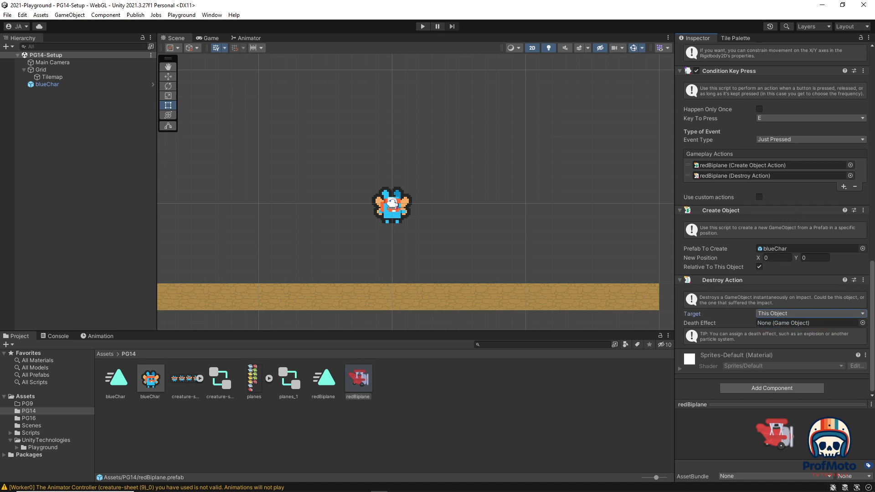
# Step: Run the game, test switching back and forth between blueChar and the red biplane, and stop it
pyautogui.click(423, 26)
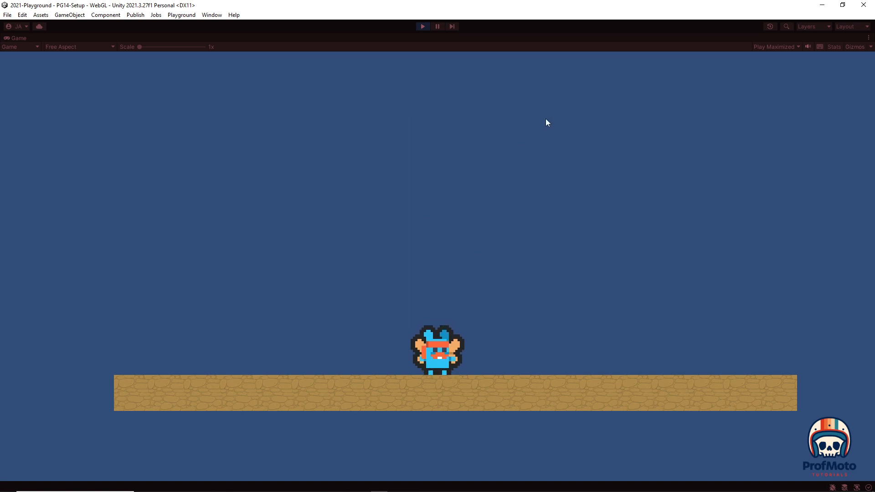
pyautogui.press('space')
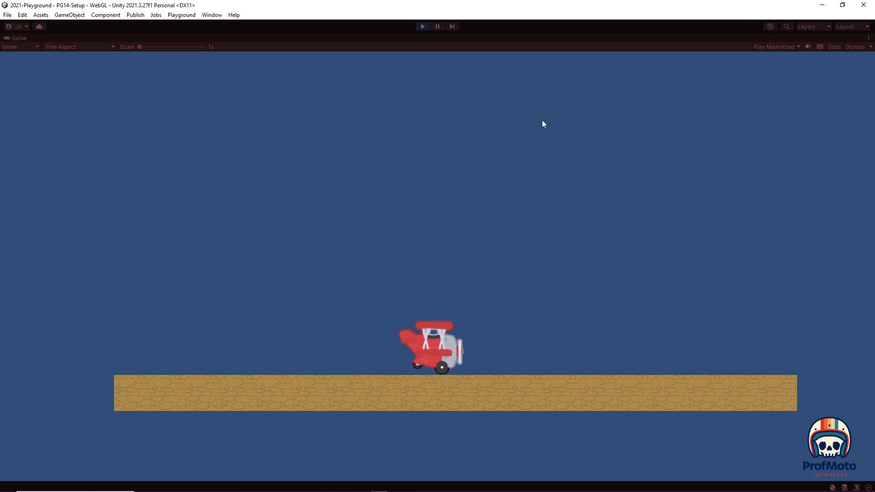
pyautogui.press('space')
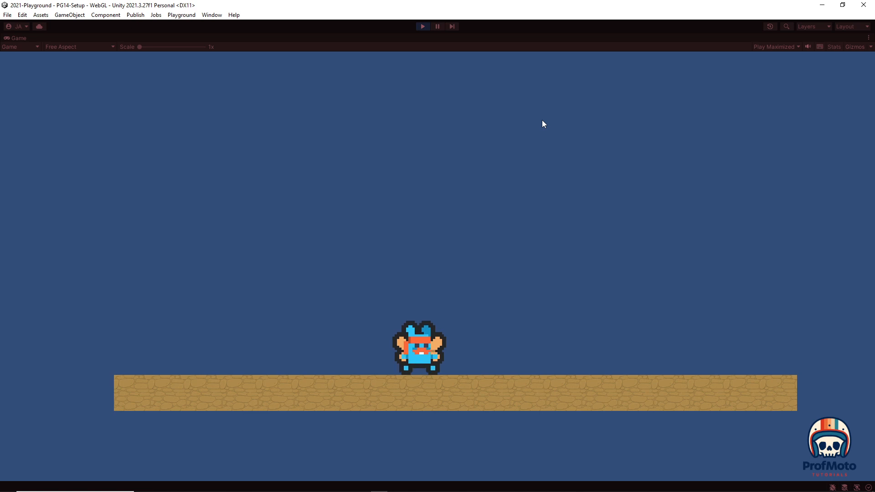
pyautogui.press('space')
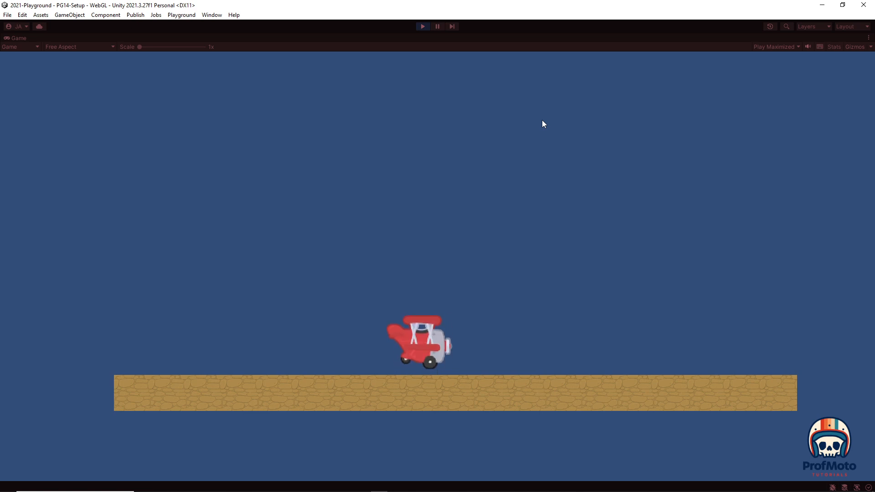
pyautogui.press('space')
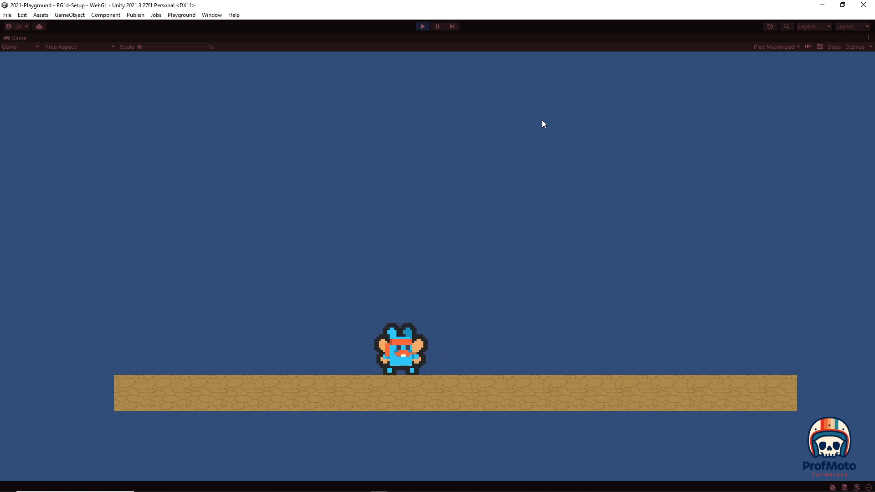
pyautogui.click(426, 28)
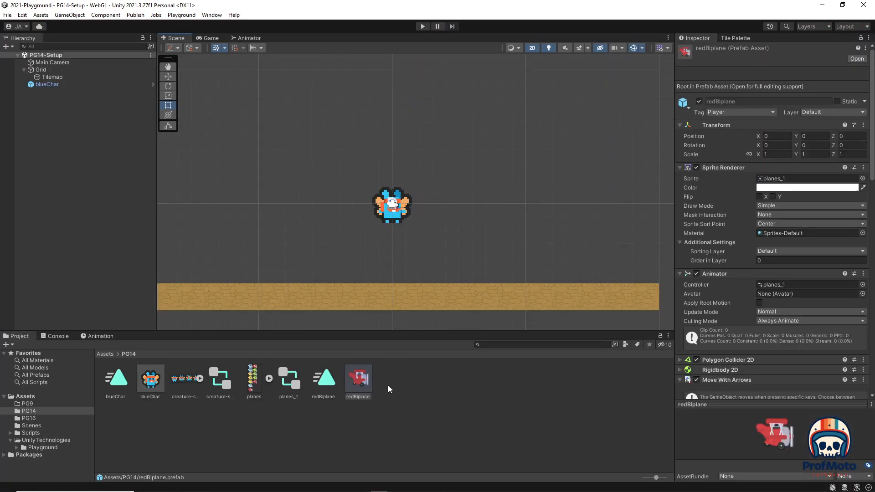
# Step: Select the redBiplane prefab and collapse its Move With Arrows, Condition Key Press, Create Object and Destroy Action components
pyautogui.click(362, 381)
pyautogui.scroll(-10, 772, 309)
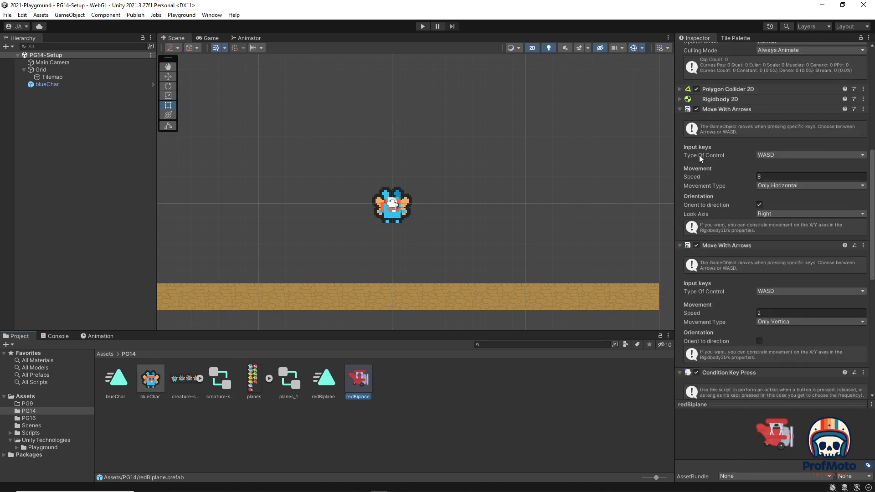
pyautogui.click(679, 109)
pyautogui.click(679, 119)
pyautogui.click(679, 128)
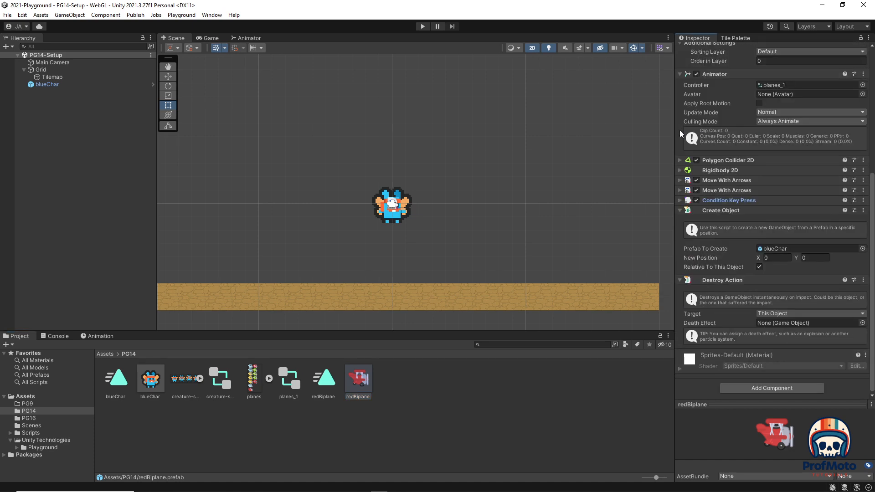
pyautogui.click(678, 212)
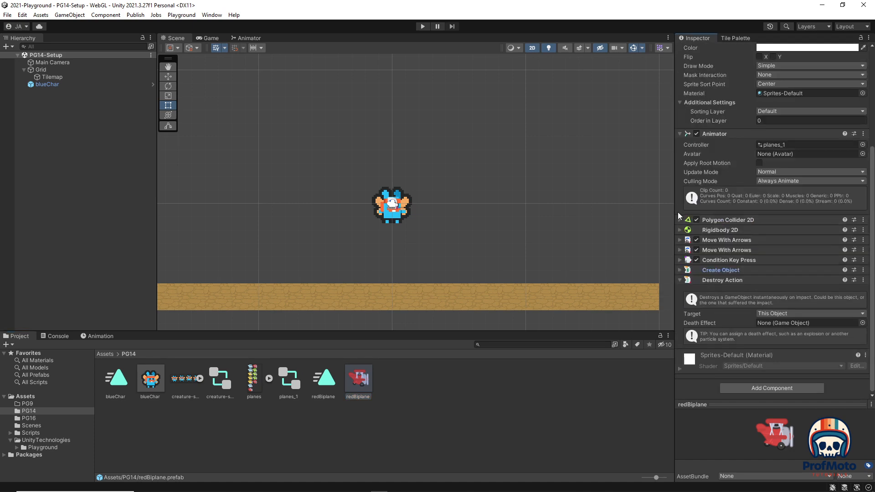
pyautogui.click(679, 281)
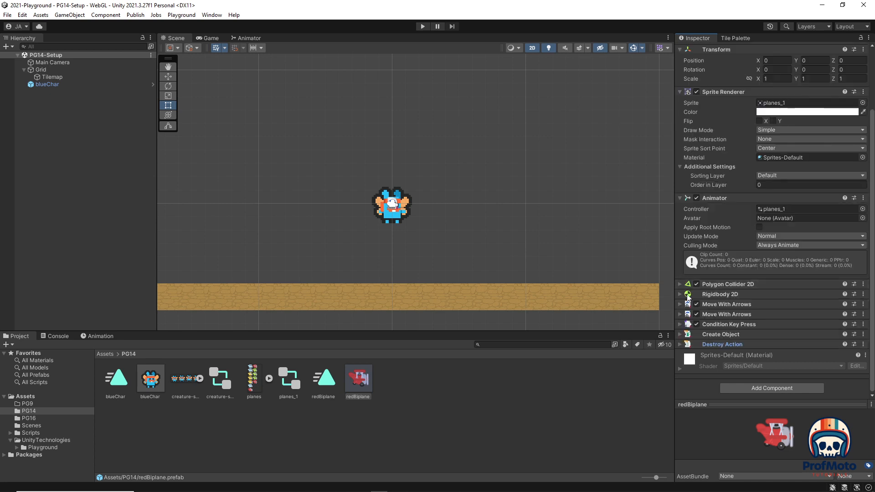
# Step: Add an Auto Move component to the redBiplane prefab and expand its settings
pyautogui.click(755, 387)
pyautogui.write('autom')
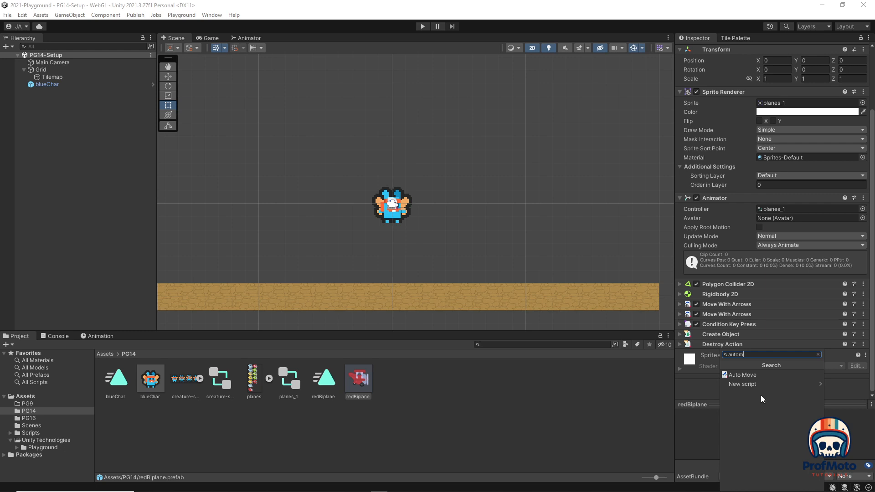
pyautogui.click(740, 375)
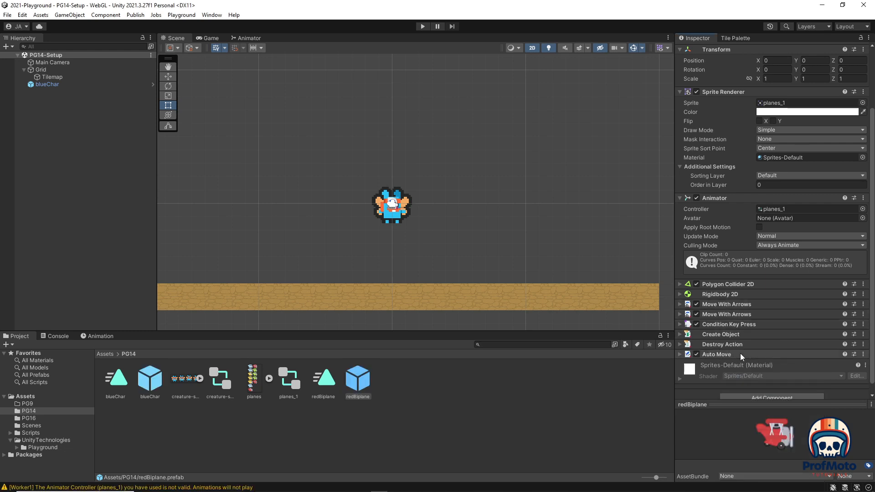
pyautogui.click(684, 357)
pyautogui.scroll(-3, 704, 338)
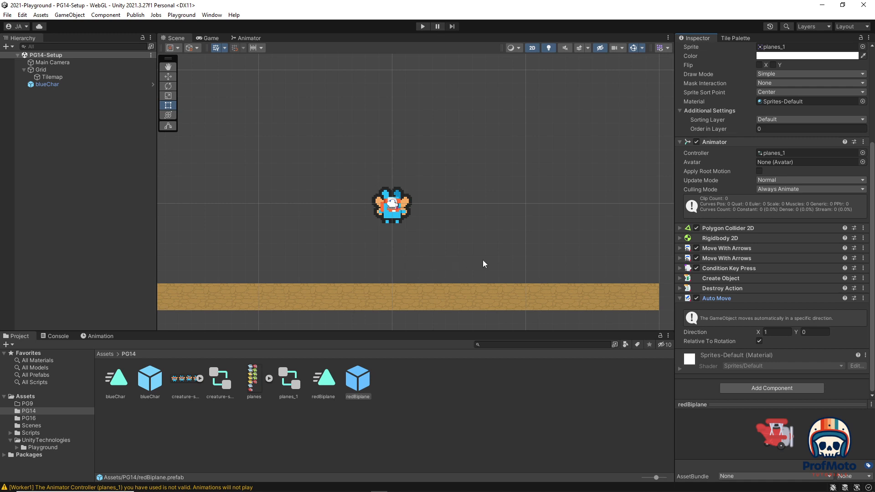
# Step: Run the game, switch to the red biplane, test its movement to the left and right, and stop the game
pyautogui.click(423, 26)
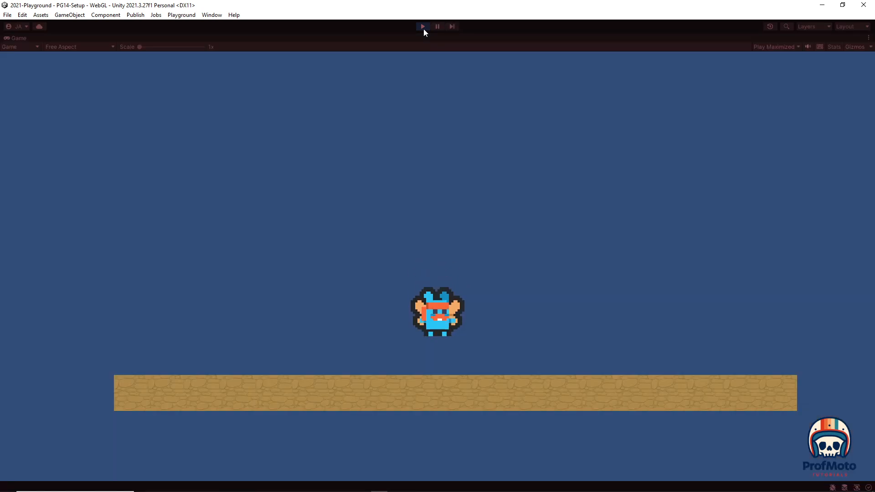
pyautogui.press('space')
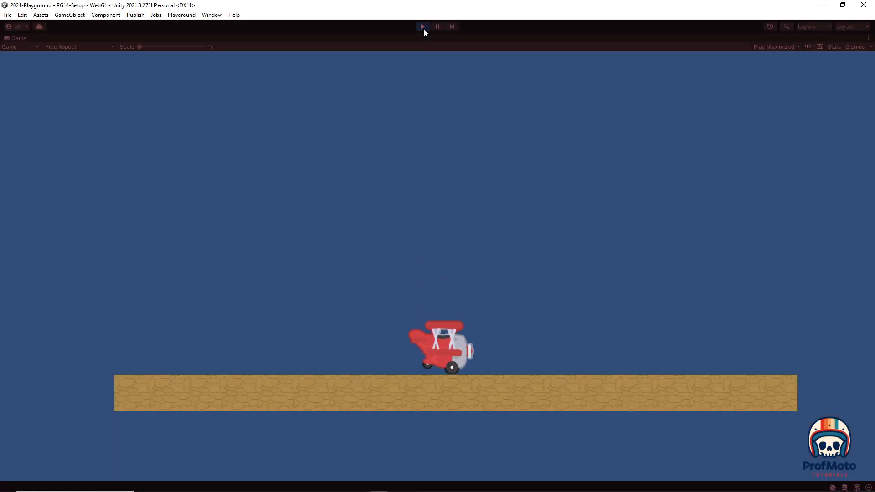
pyautogui.press('Left')
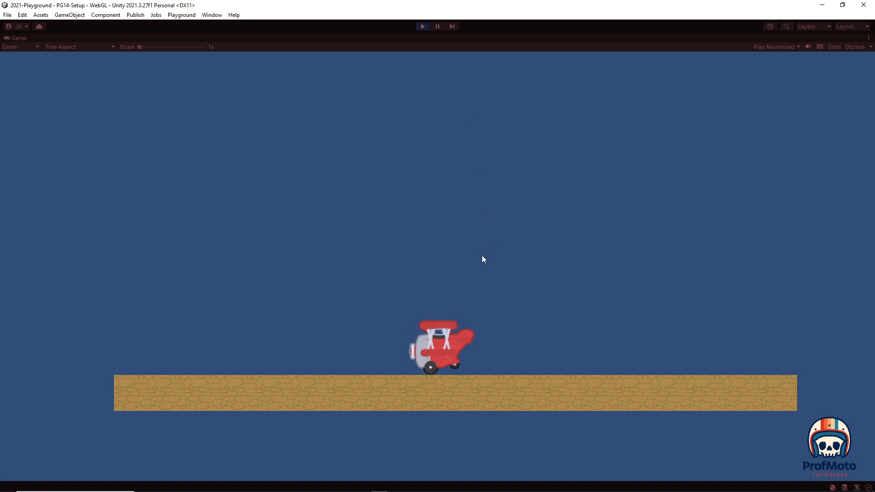
pyautogui.press('Right')
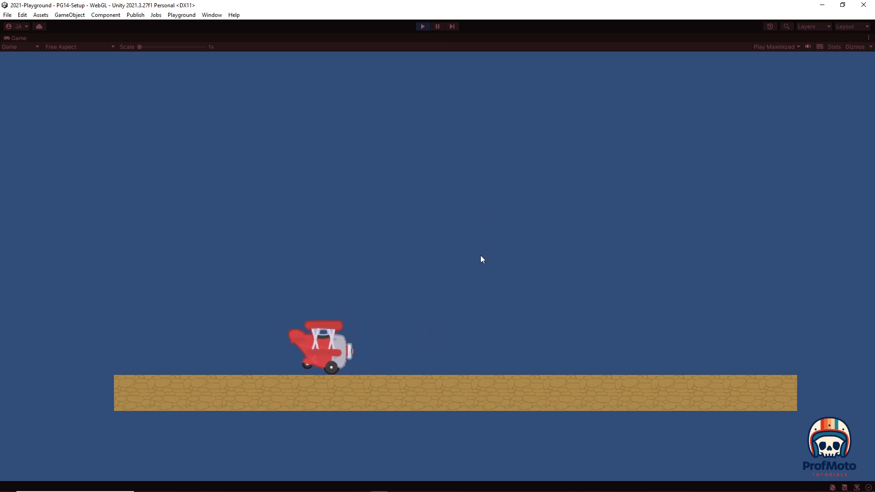
pyautogui.press('Right')
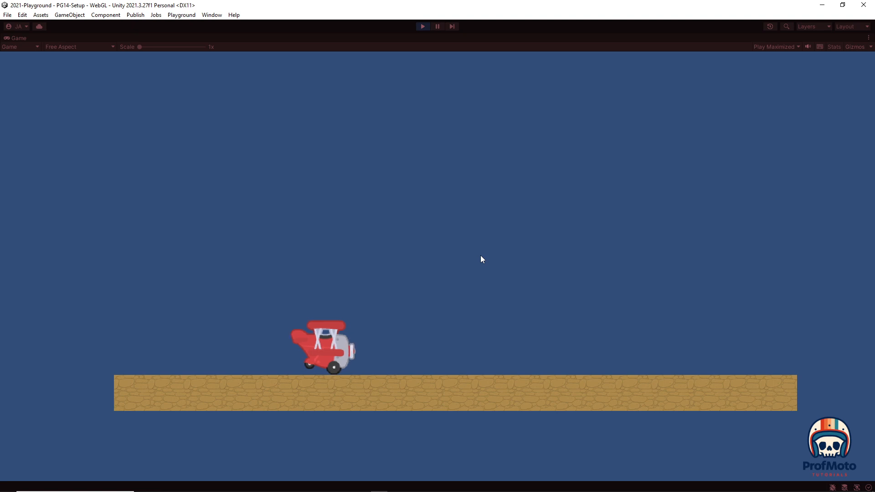
pyautogui.click(422, 26)
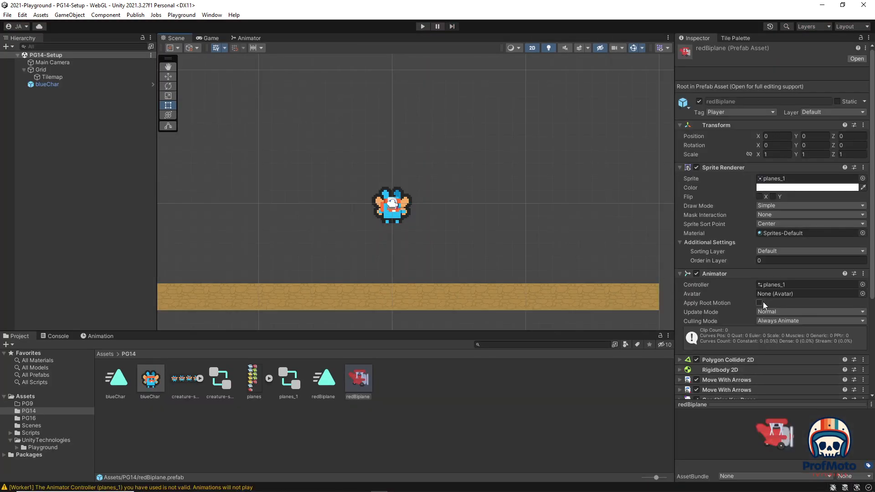
# Step: Check redBiplane's Auto Move settings, rerun the game to test the biplane moving right, and stop it
pyautogui.scroll(-5, 763, 301)
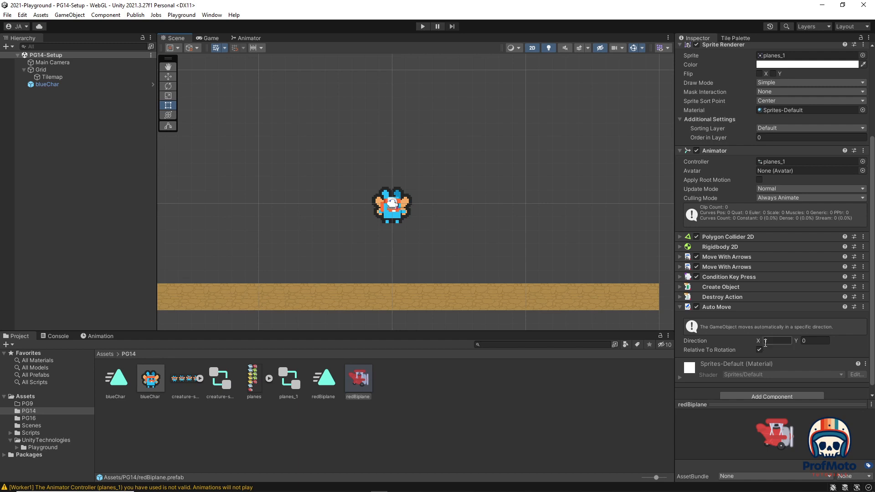
pyautogui.click(422, 26)
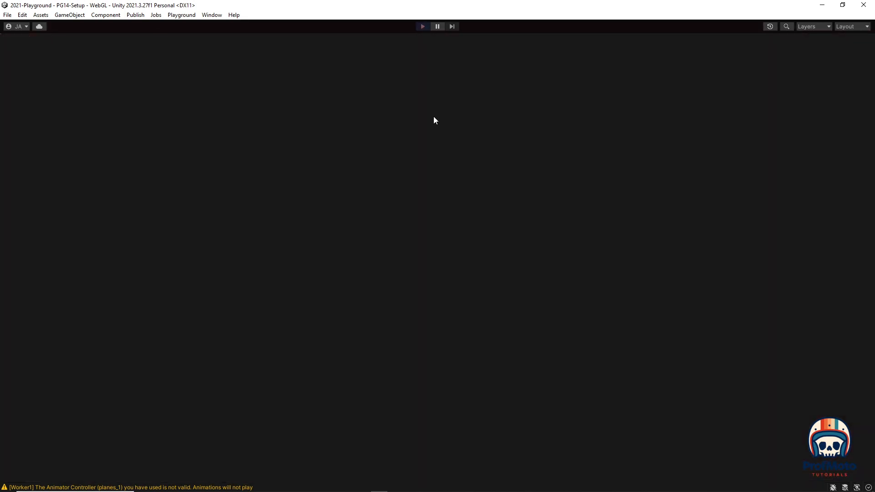
pyautogui.press('space')
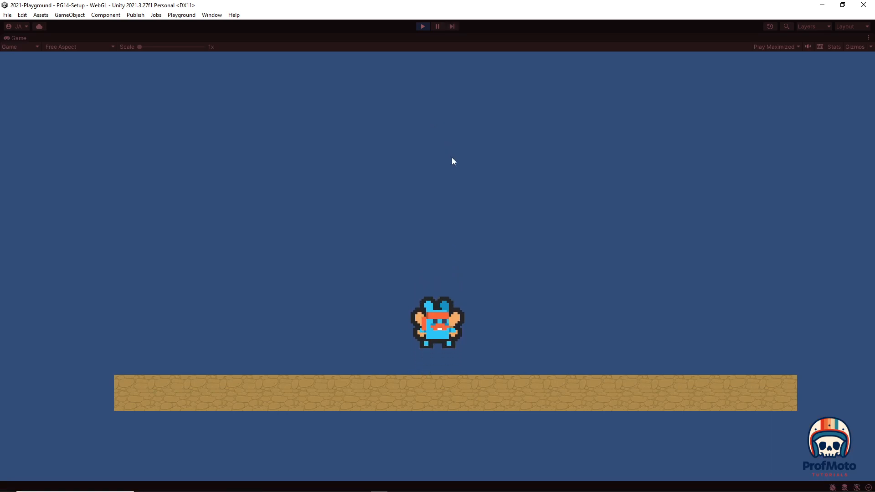
pyautogui.press('Right')
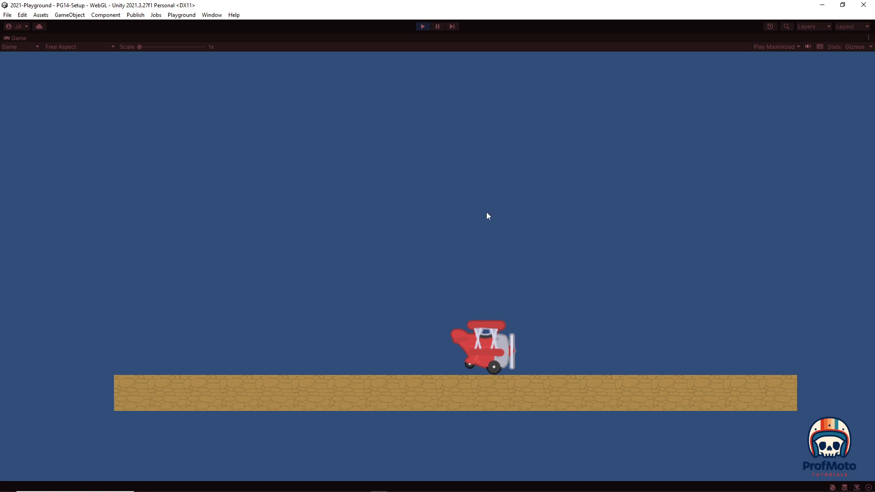
pyautogui.click(422, 27)
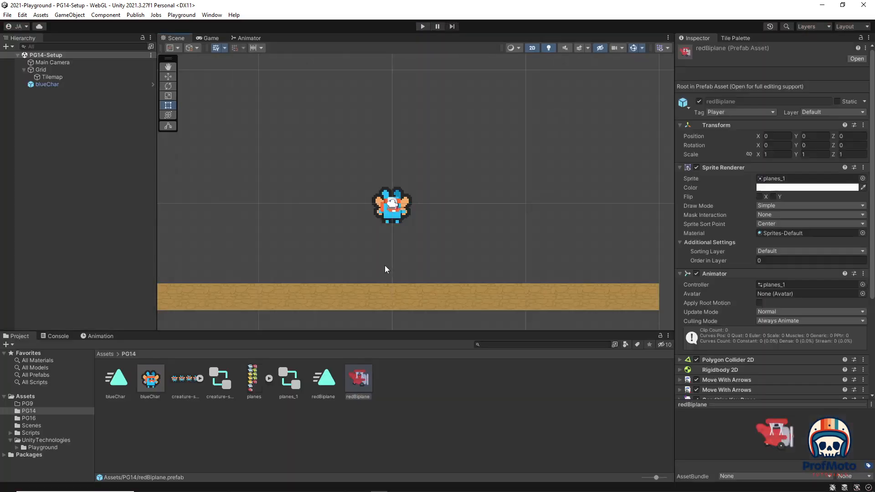